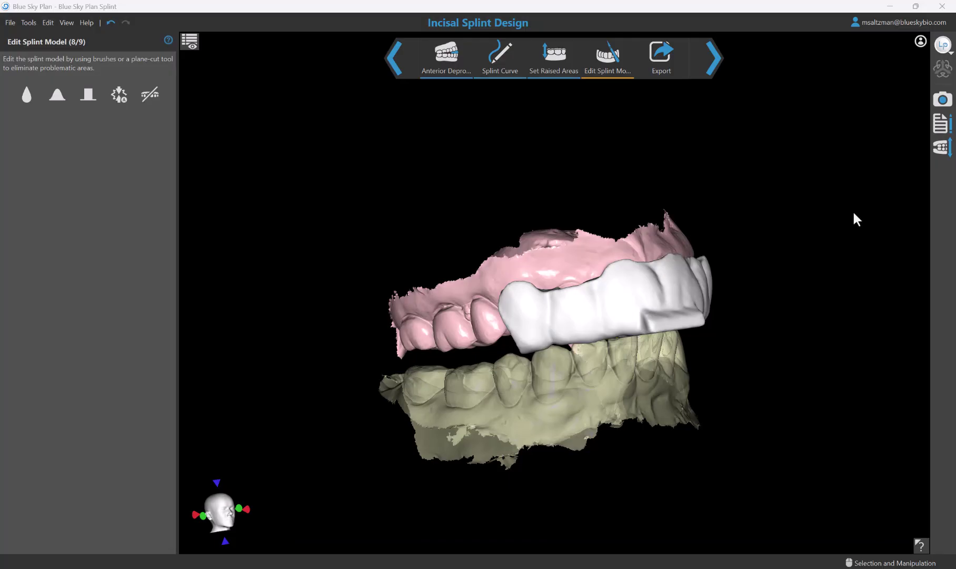
Examine the finished incisal splint between the upper and lower jaws from the front and the side.
{"action": "left_click_drag", "start_coordinate": [872, 307], "coordinate": [741, 280]}
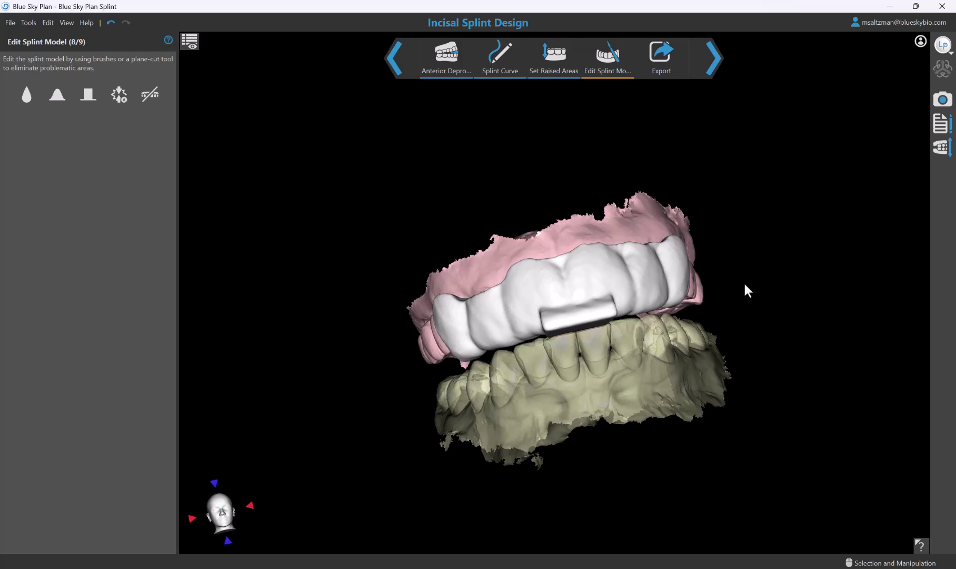
{"action": "left_click_drag", "start_coordinate": [873, 327], "coordinate": [842, 316]}
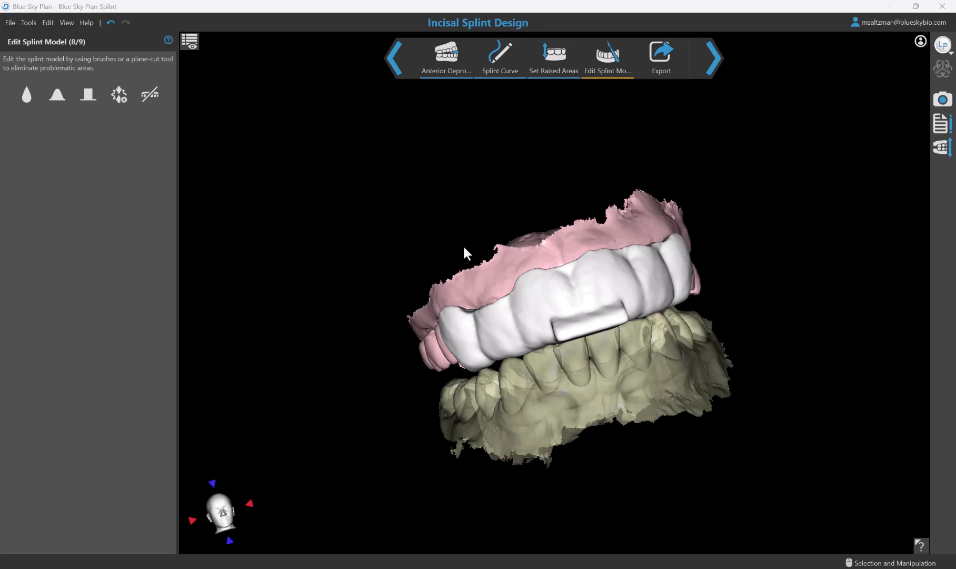
{"action": "left_click_drag", "start_coordinate": [380, 221], "coordinate": [453, 212]}
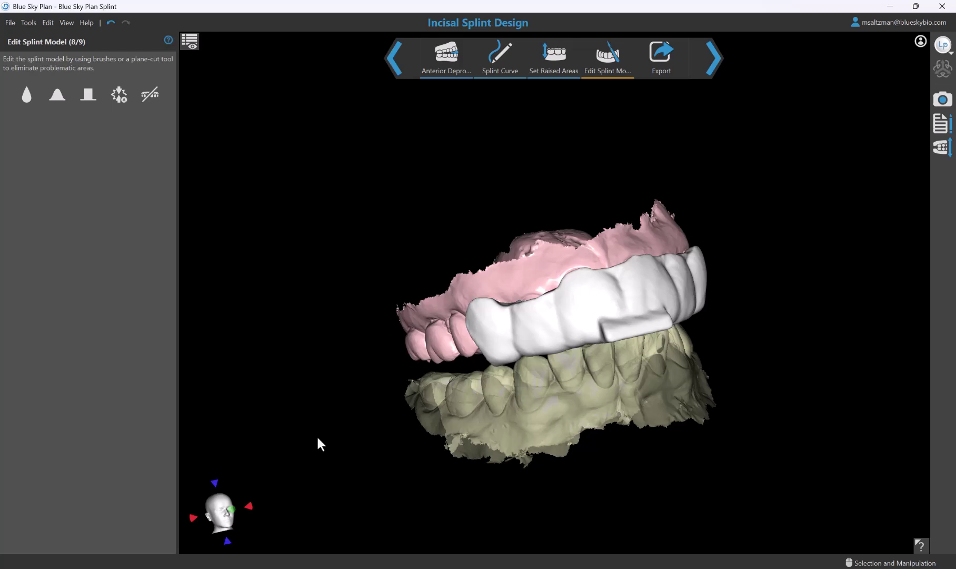
{"action": "left_click_drag", "start_coordinate": [318, 439], "coordinate": [527, 369]}
{"action": "left_click_drag", "start_coordinate": [402, 341], "coordinate": [419, 363]}
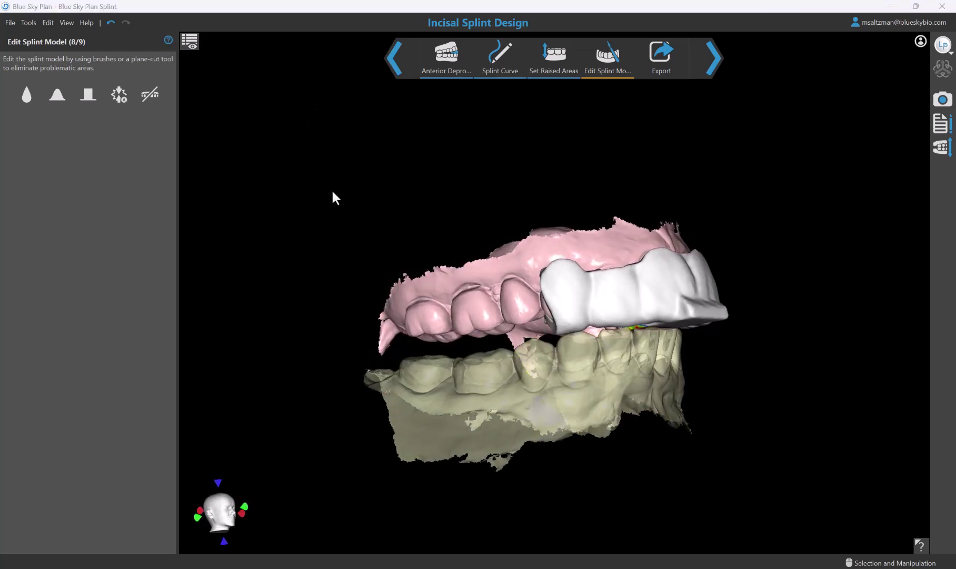
{"action": "mouse_move", "coordinate": [335, 199]}
{"action": "left_mouse_down"}
{"action": "mouse_move", "coordinate": [429, 227]}
{"action": "mouse_move", "coordinate": [417, 230]}
{"action": "mouse_move", "coordinate": [380, 192]}
{"action": "mouse_move", "coordinate": [326, 194]}
{"action": "left_mouse_up"}
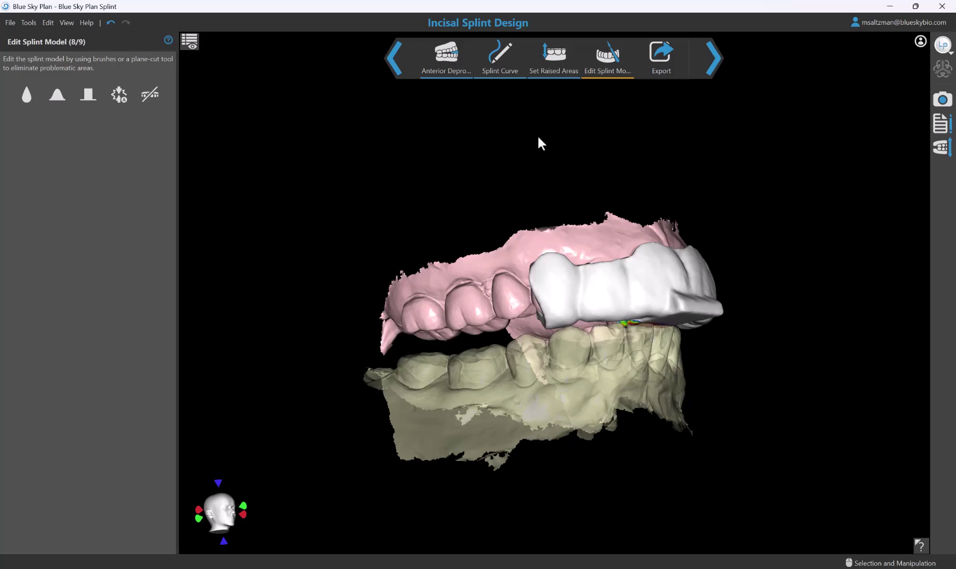
{"action": "left_click_drag", "start_coordinate": [540, 142], "coordinate": [608, 241]}
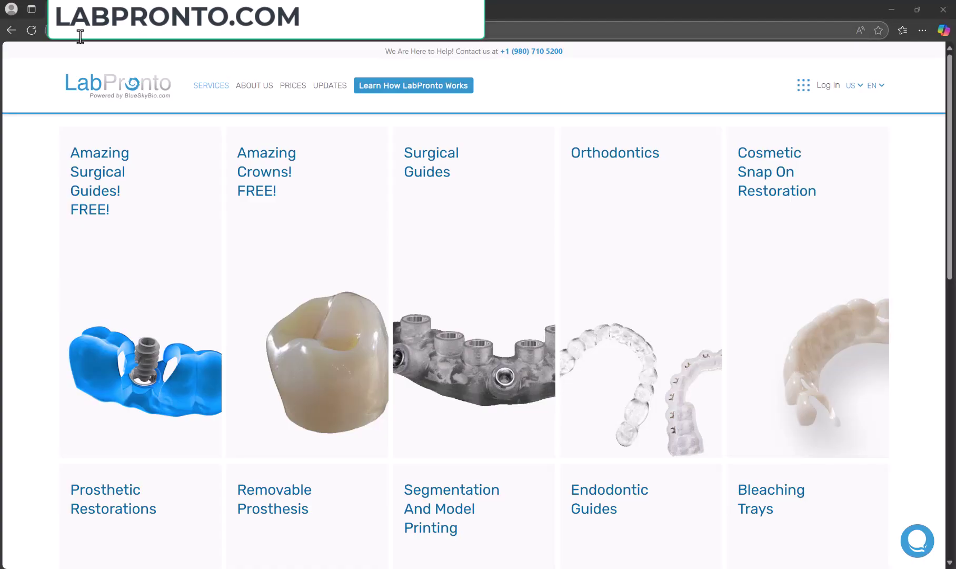
Switch to the LabPronto website and browse its list of services down to Occlusal Guards.
{"action": "scroll", "coordinate": [26, 181], "scroll_direction": "down", "scroll_amount": 10}
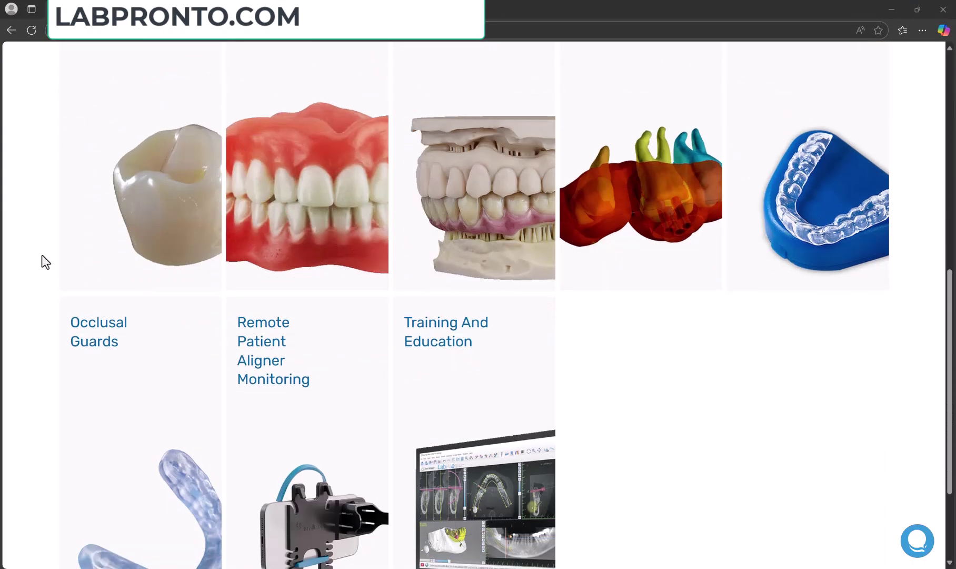
{"action": "mouse_move", "coordinate": [70, 349]}
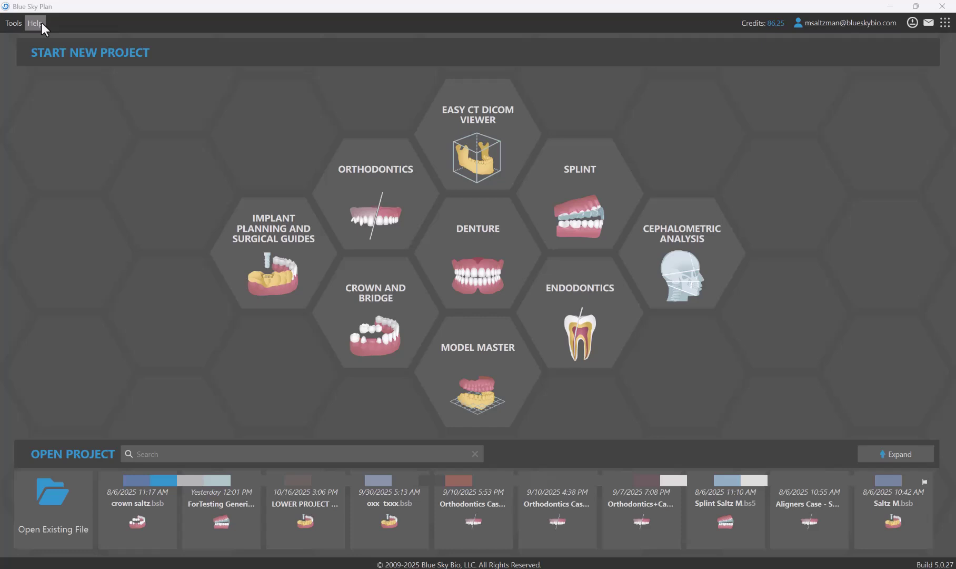
Switch to the Blue Sky Plan start screen and check the software version in its About information.
{"action": "left_click", "coordinate": [41, 23]}
{"action": "left_click", "coordinate": [46, 60]}
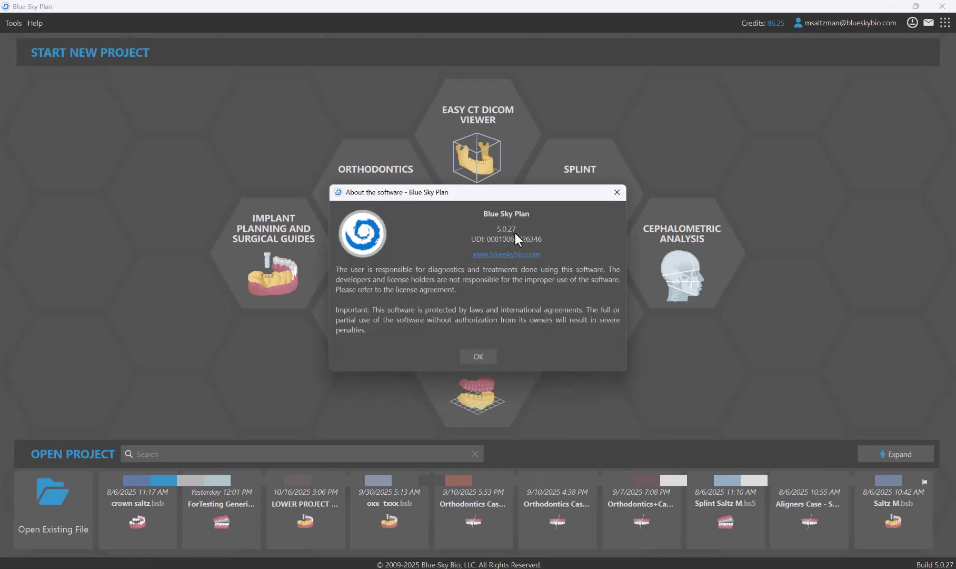
{"action": "left_click", "coordinate": [617, 193]}
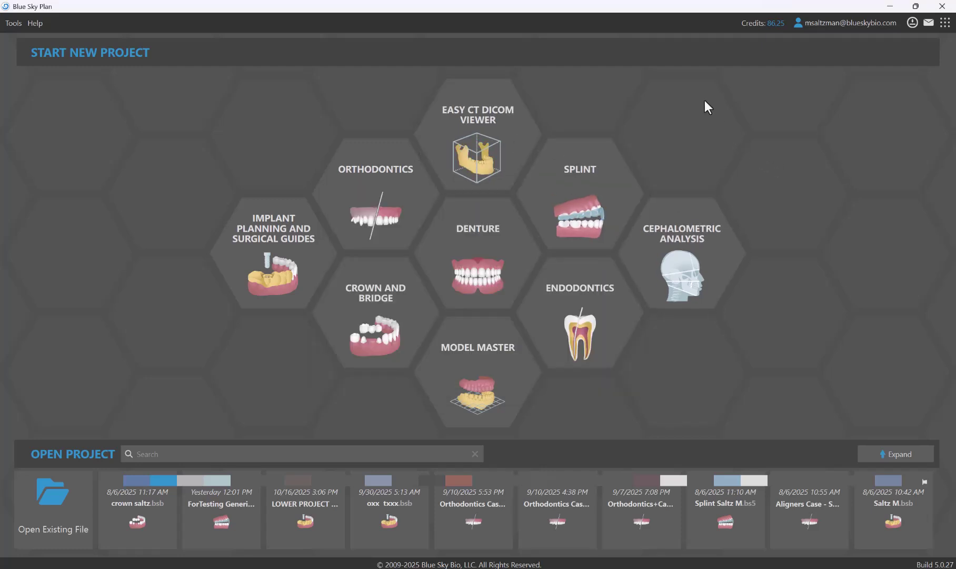
Set up a new Incisal Splint (AMPSA) project on the upper arch for the third listed existing patient.
{"action": "left_click", "coordinate": [573, 181]}
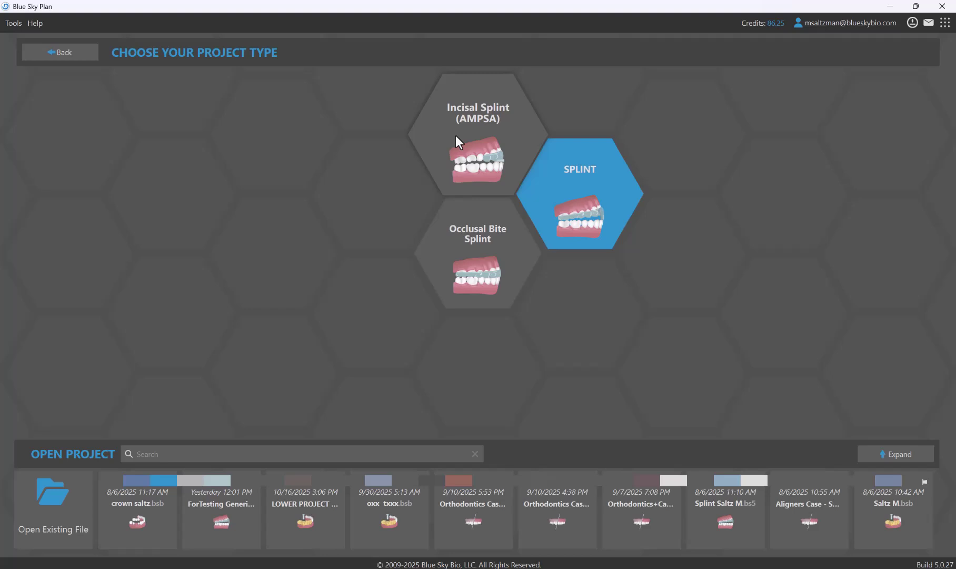
{"action": "left_click", "coordinate": [469, 138]}
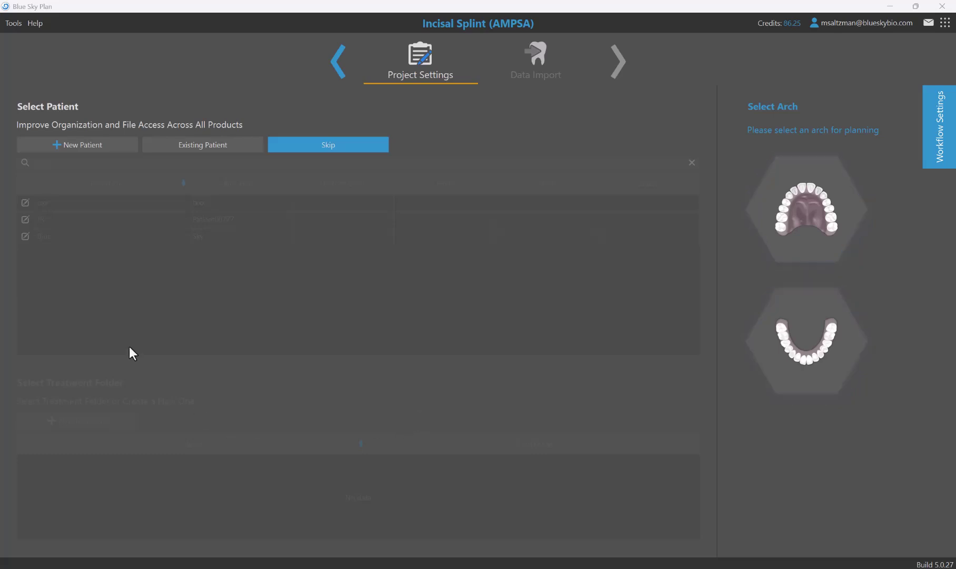
{"action": "left_click", "coordinate": [189, 148]}
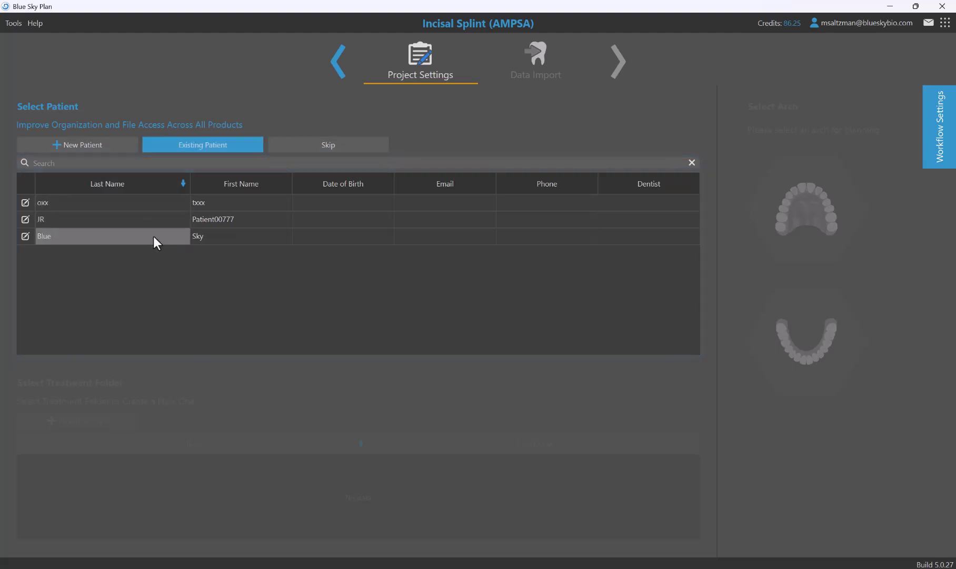
{"action": "left_click", "coordinate": [97, 236]}
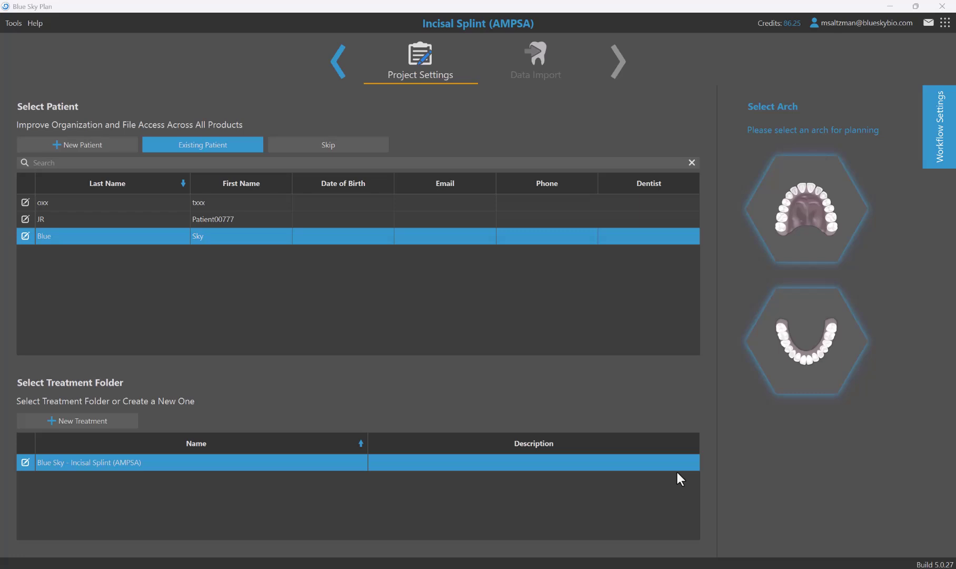
{"action": "left_click", "coordinate": [812, 245]}
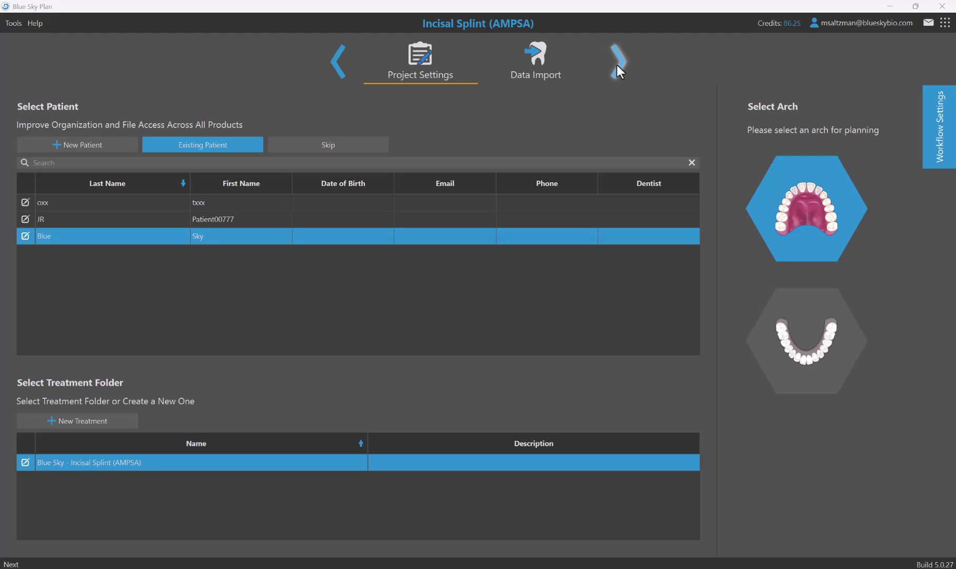
Set the splint minimal thickness to 1.5 mm in the workflow settings.
{"action": "left_click", "coordinate": [948, 97]}
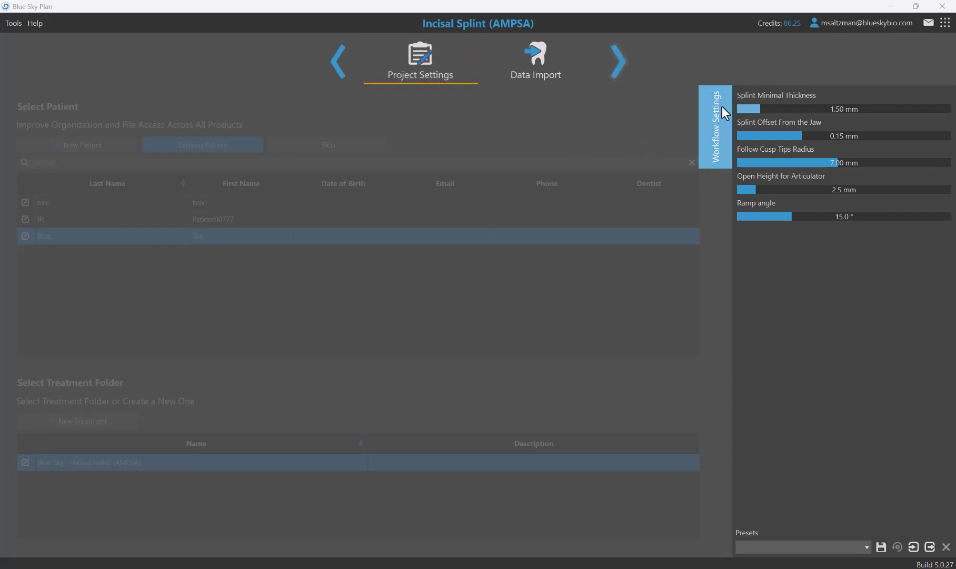
{"action": "left_click", "coordinate": [719, 152]}
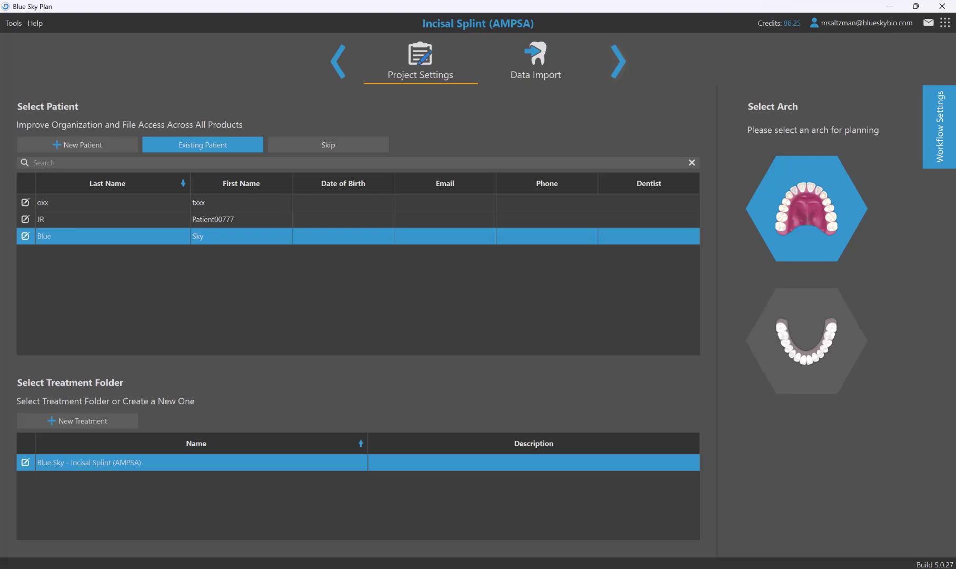
{"action": "left_click", "coordinate": [935, 153]}
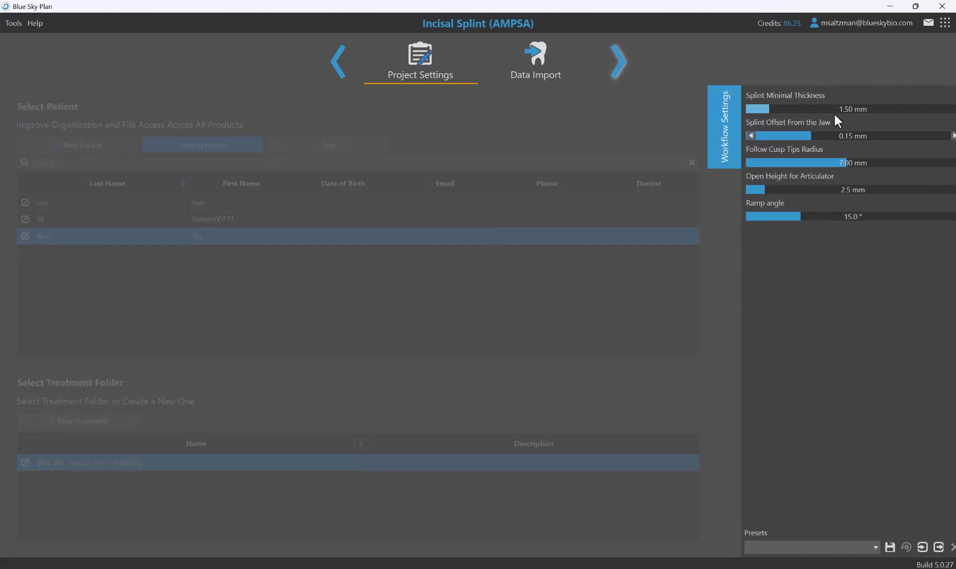
{"action": "mouse_move", "coordinate": [769, 106]}
{"action": "left_mouse_down"}
{"action": "mouse_move", "coordinate": [785, 106]}
{"action": "mouse_move", "coordinate": [758, 106]}
{"action": "left_mouse_up"}
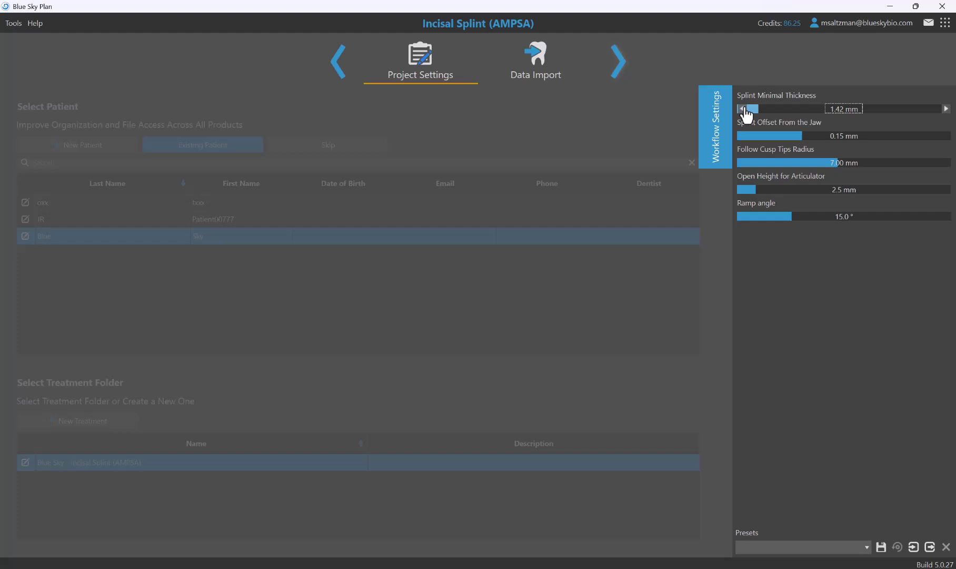
{"action": "left_click", "coordinate": [946, 109]}
{"action": "left_click", "coordinate": [946, 109]}
{"action": "left_click", "coordinate": [841, 111]}
{"action": "type", "text": "1"}
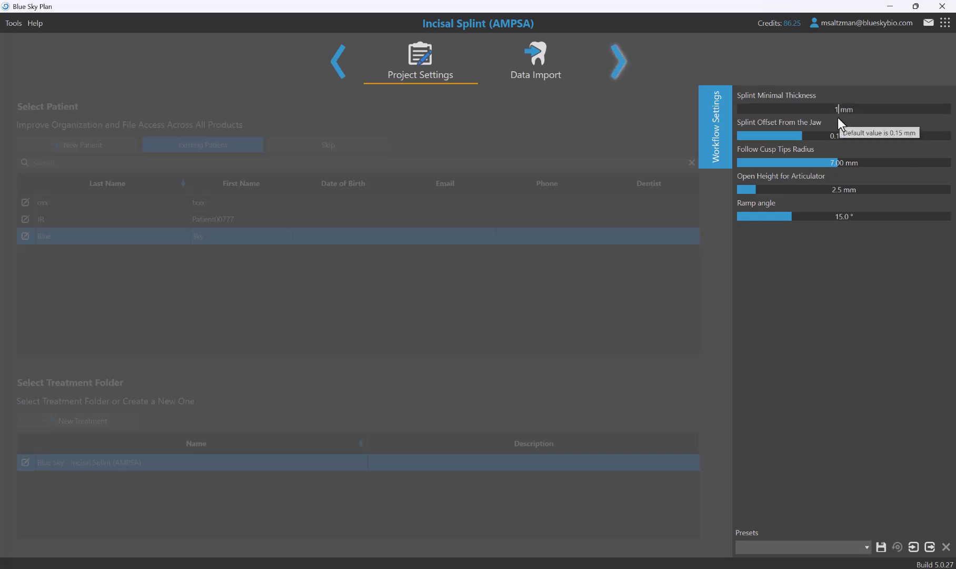
{"action": "type", "text": ".5"}
{"action": "key", "text": "Return"}
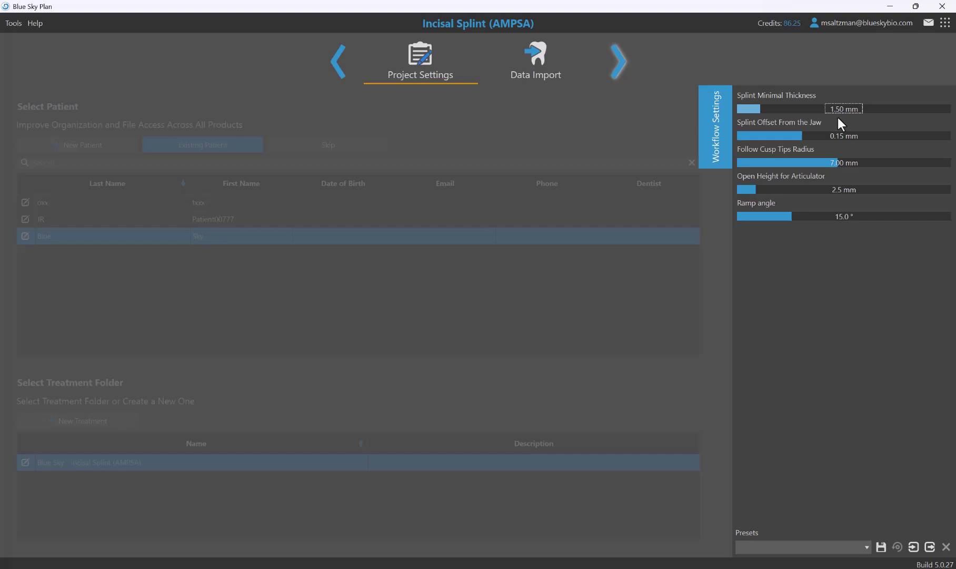
{"action": "left_click", "coordinate": [680, 108]}
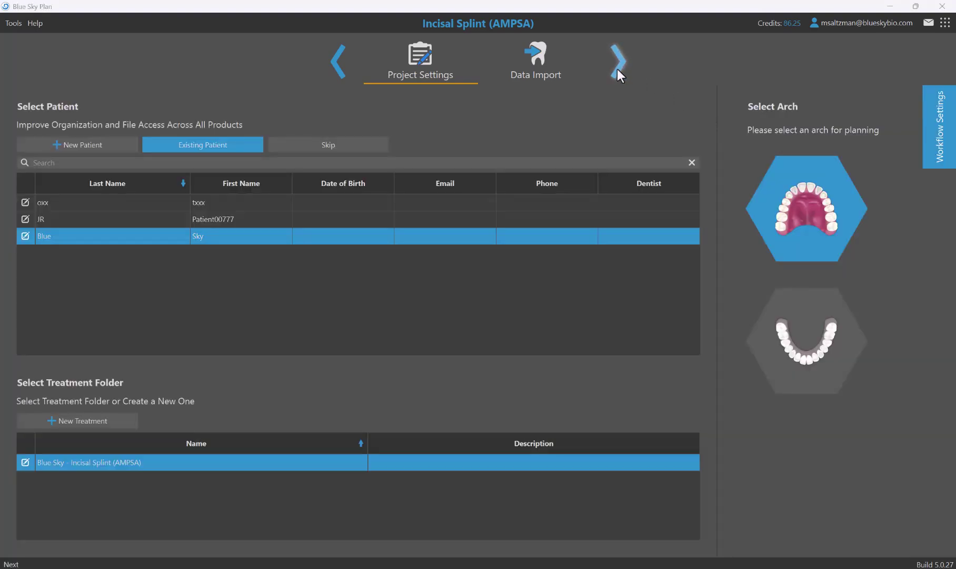
Import the optical scans DT BiteScan, DT BiteScan2, DT LowerJawScan and DT UpperJawScan from the DT folder under Splints.
{"action": "left_click", "coordinate": [617, 69]}
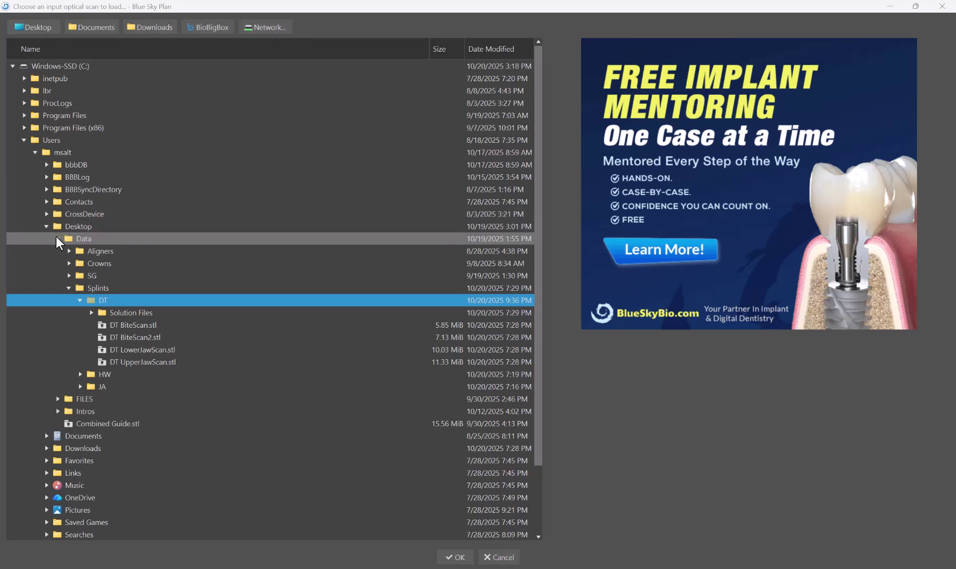
{"action": "left_click", "coordinate": [69, 287]}
{"action": "left_click", "coordinate": [69, 287]}
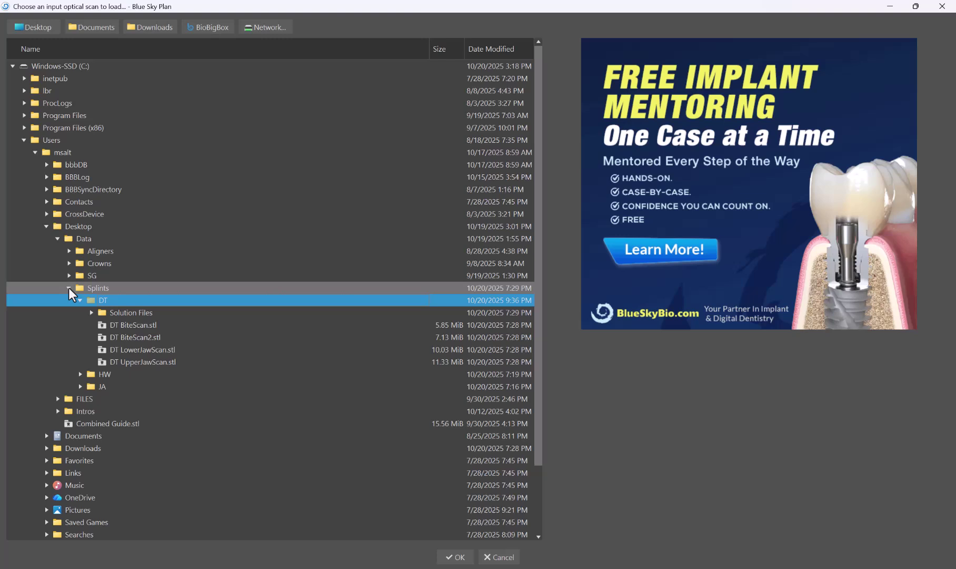
{"action": "left_click", "coordinate": [129, 330]}
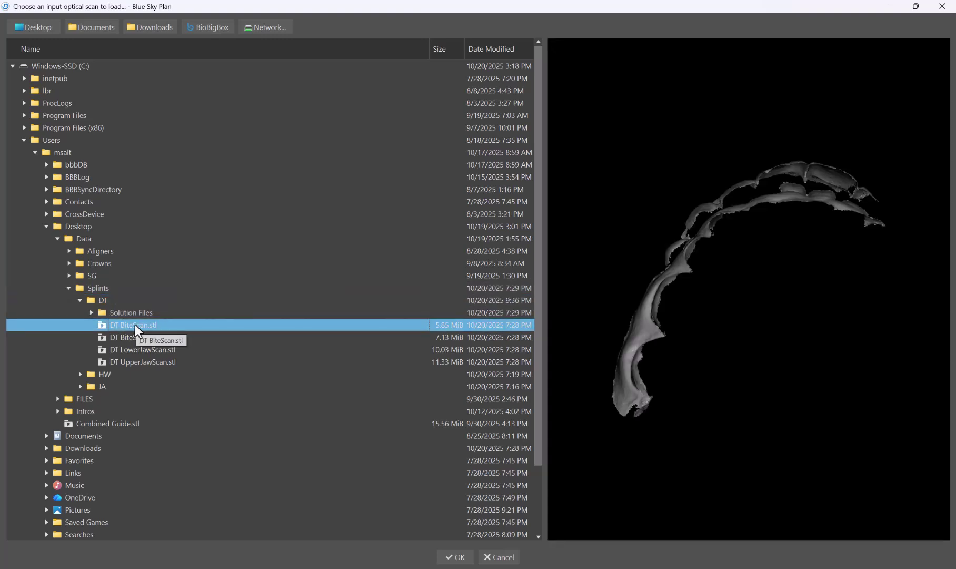
{"action": "left_click", "coordinate": [143, 362], "text": "shift"}
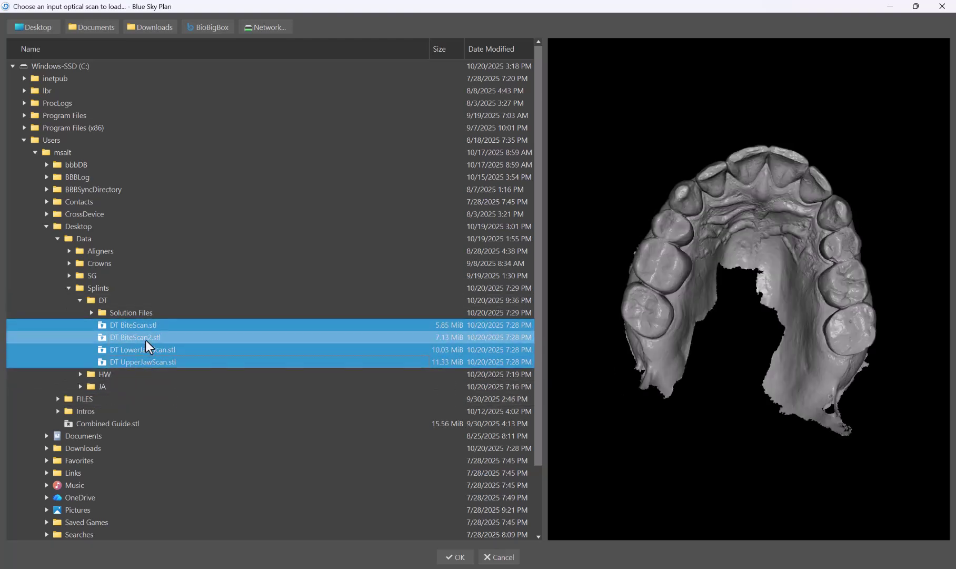
{"action": "left_click", "coordinate": [149, 326]}
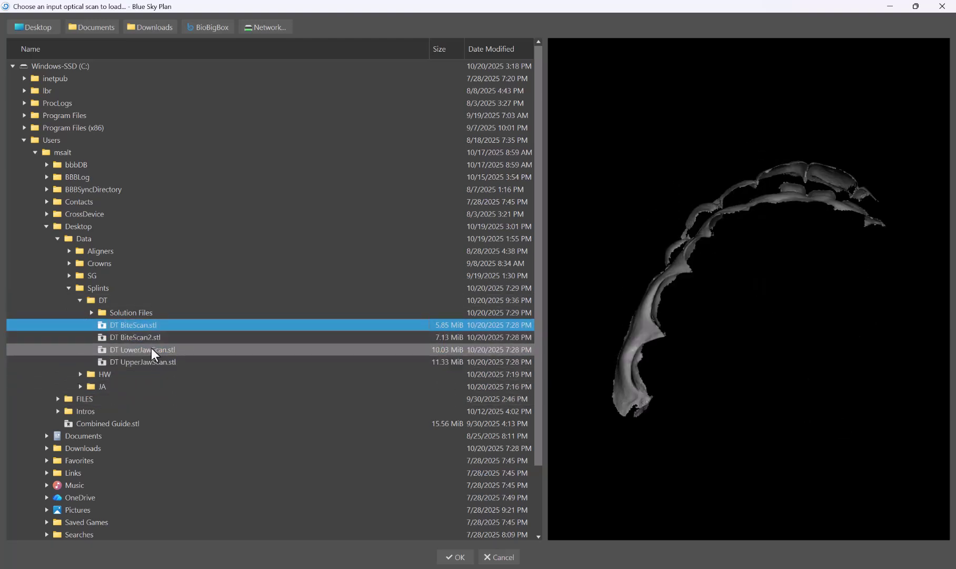
{"action": "left_click", "coordinate": [151, 347], "text": "ctrl"}
{"action": "left_click", "coordinate": [158, 363], "text": "ctrl"}
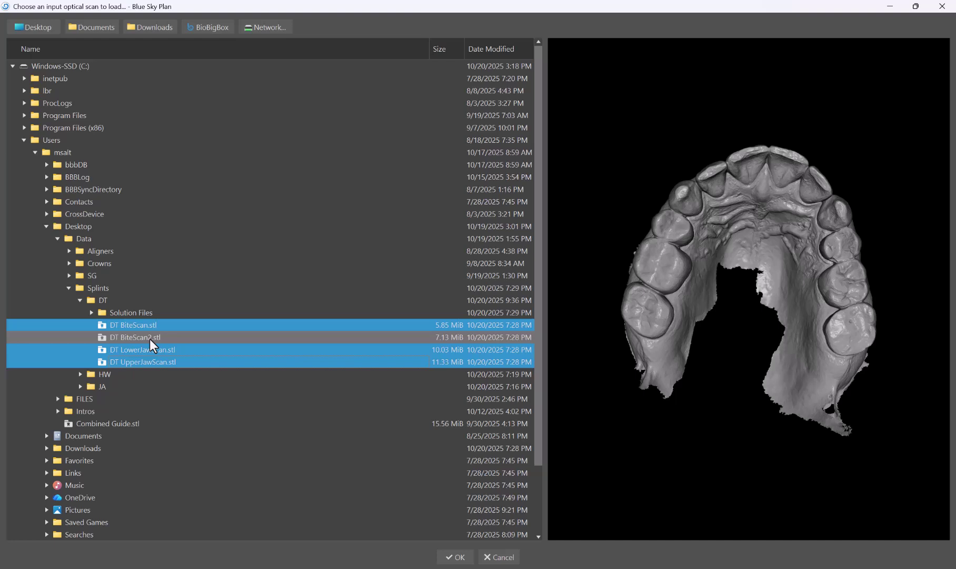
{"action": "left_click", "coordinate": [149, 339], "text": "ctrl"}
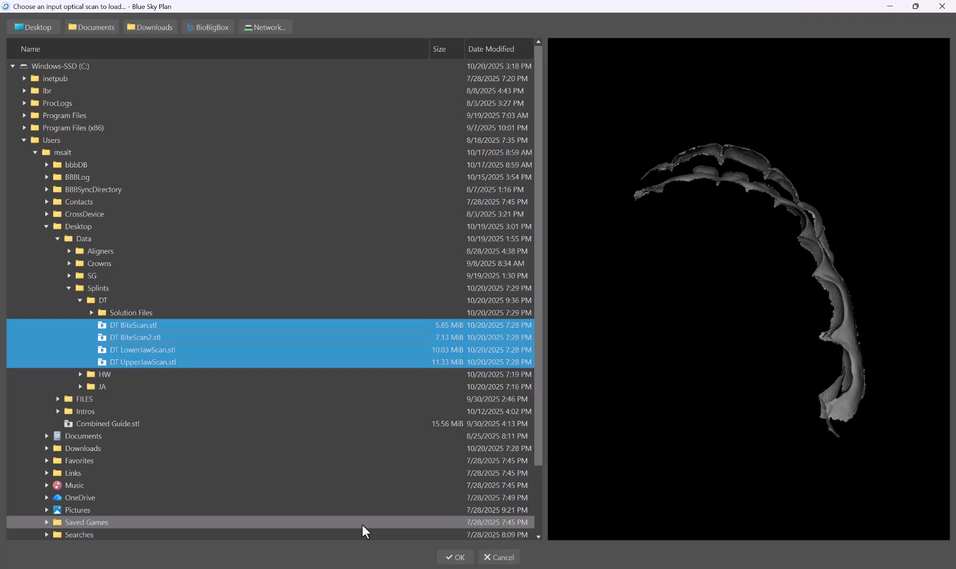
{"action": "left_click", "coordinate": [455, 556]}
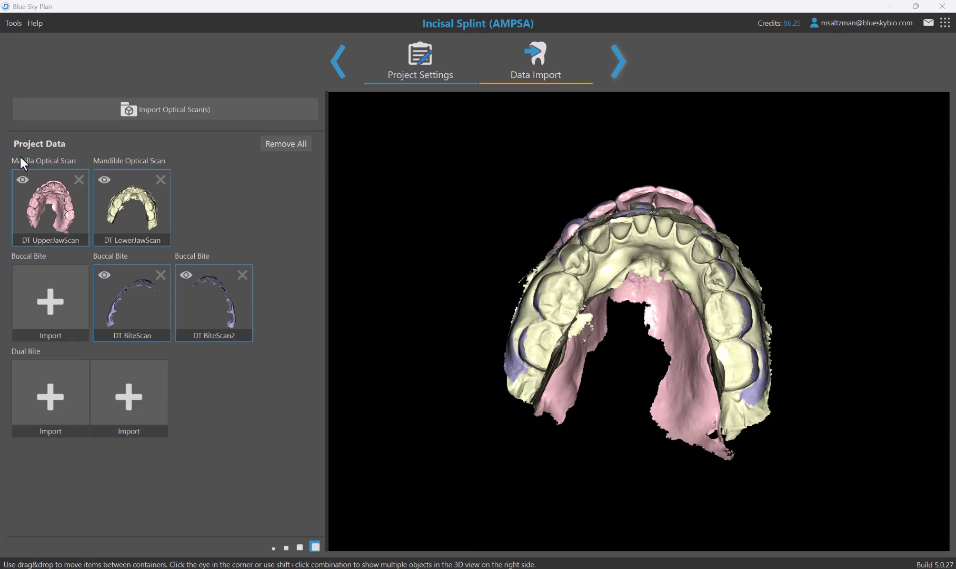
Check the fit of both buccal bite scans against the jaws by temporarily hiding the second bite scan and the mandible scan.
{"action": "left_click", "coordinate": [103, 275]}
{"action": "left_click_drag", "start_coordinate": [519, 278], "coordinate": [464, 363]}
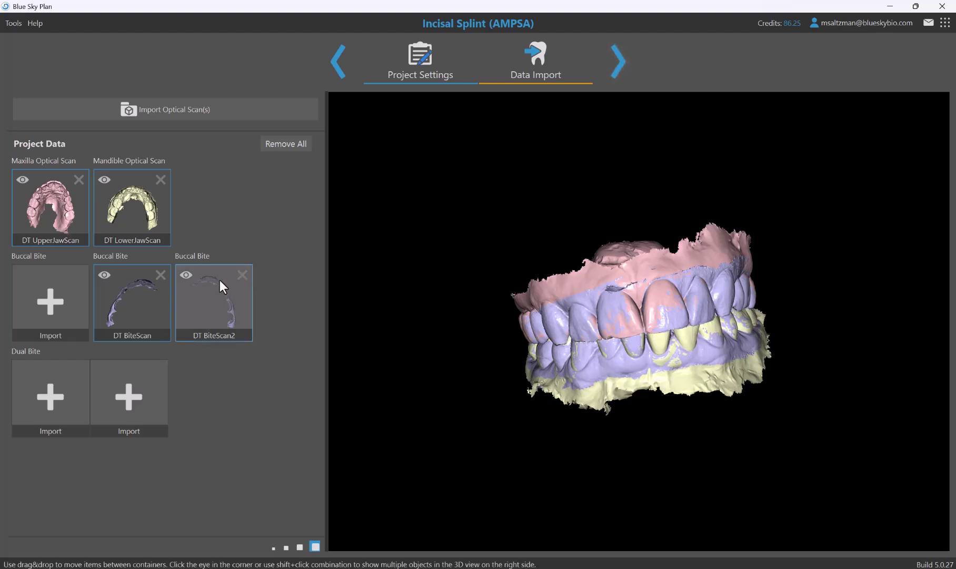
{"action": "left_click", "coordinate": [187, 276]}
{"action": "left_click", "coordinate": [103, 175]}
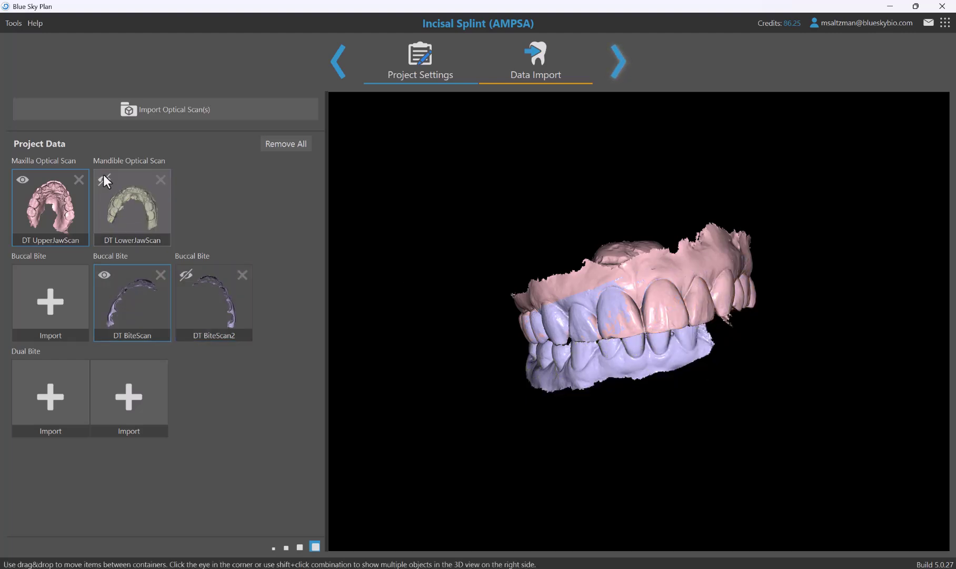
{"action": "left_click", "coordinate": [103, 175]}
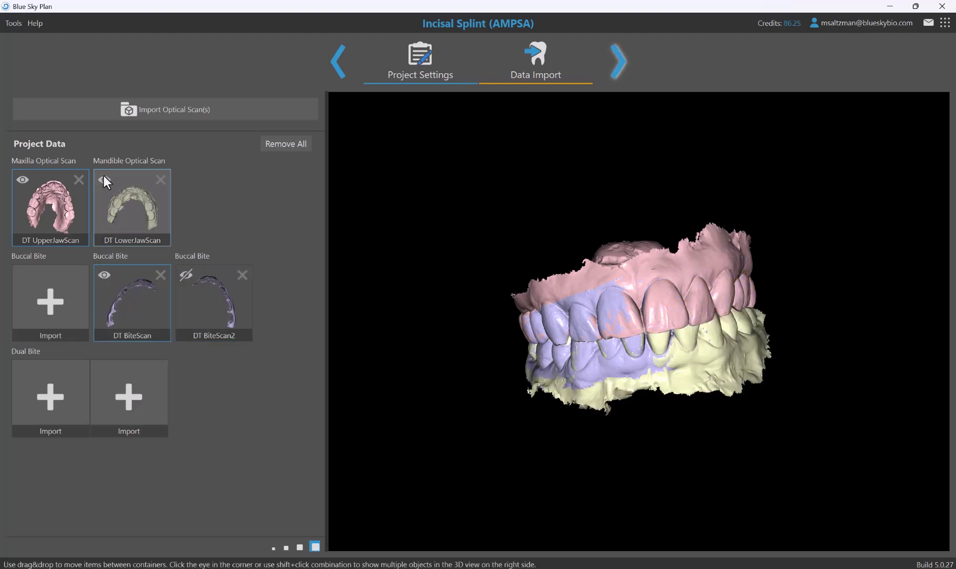
{"action": "left_click", "coordinate": [185, 276]}
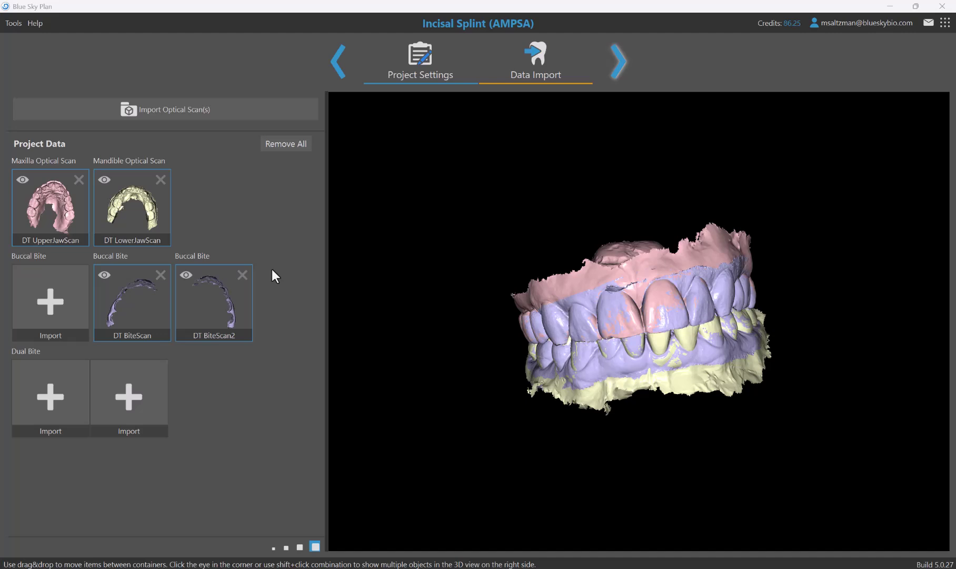
{"action": "left_click_drag", "start_coordinate": [636, 244], "coordinate": [599, 199]}
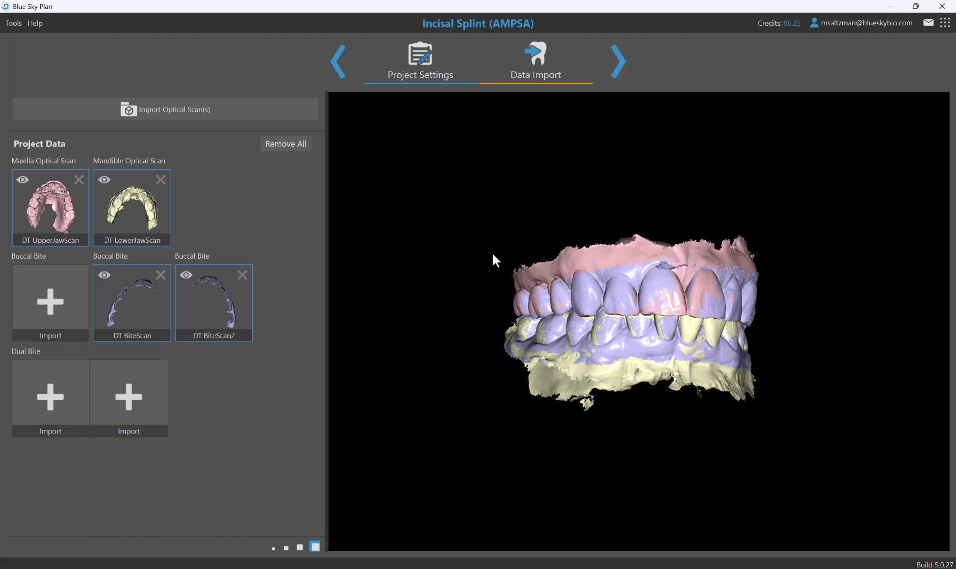
Align the upper jaw to the grid with three points: both second molars' buccal edges and the contact between the central incisors.
{"action": "left_click_drag", "start_coordinate": [492, 251], "coordinate": [596, 218]}
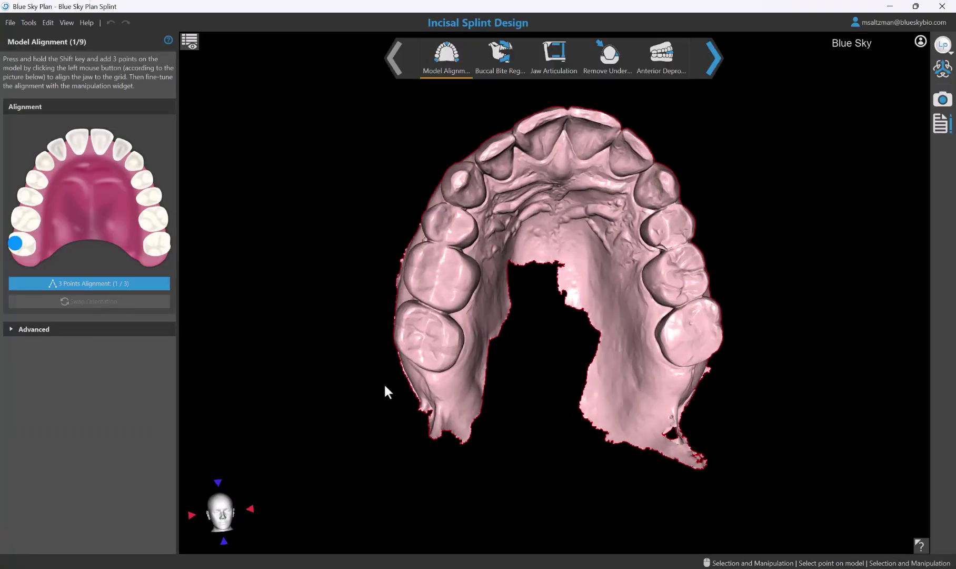
{"action": "left_click_drag", "start_coordinate": [383, 382], "coordinate": [416, 369]}
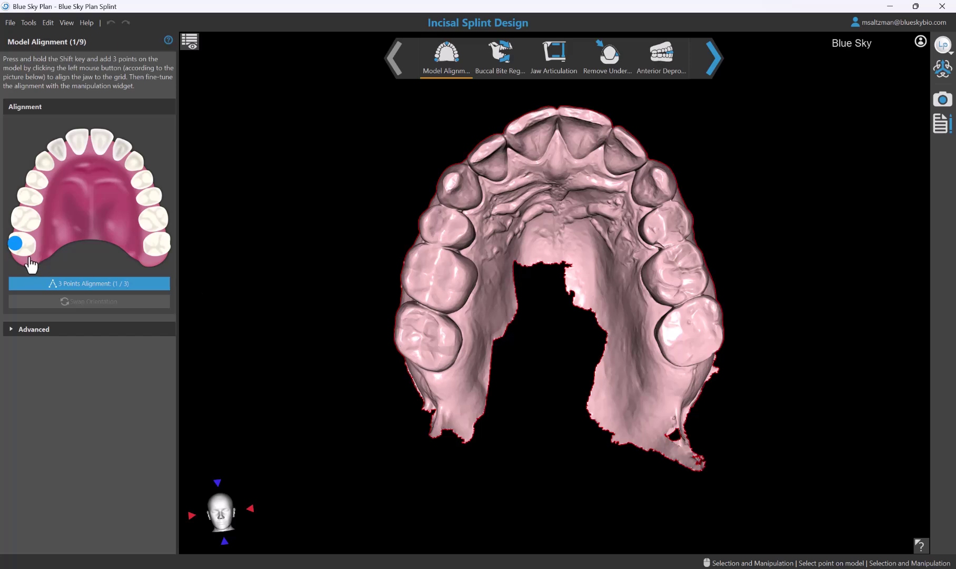
{"action": "left_click", "coordinate": [401, 343], "text": "shift"}
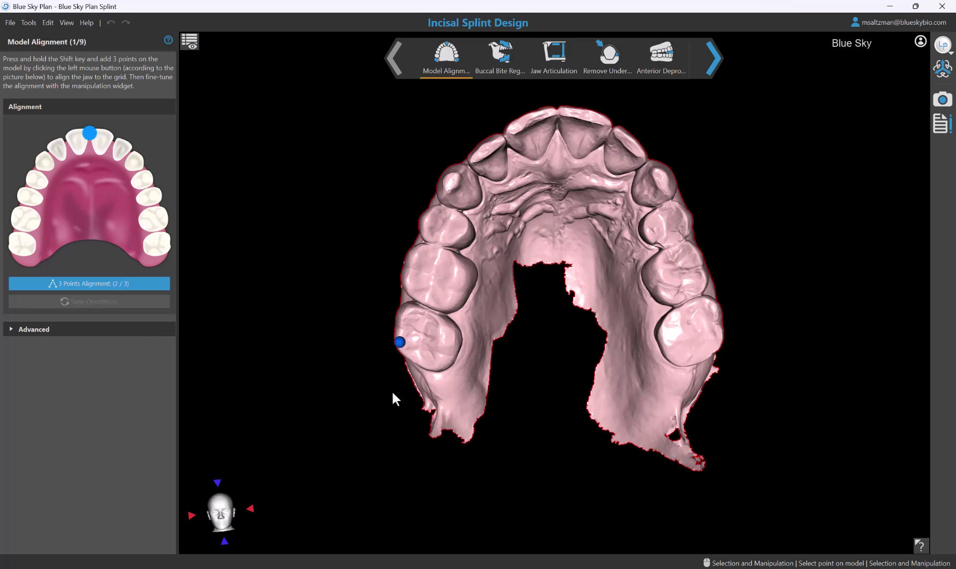
{"action": "left_click", "coordinate": [561, 115], "text": "shift"}
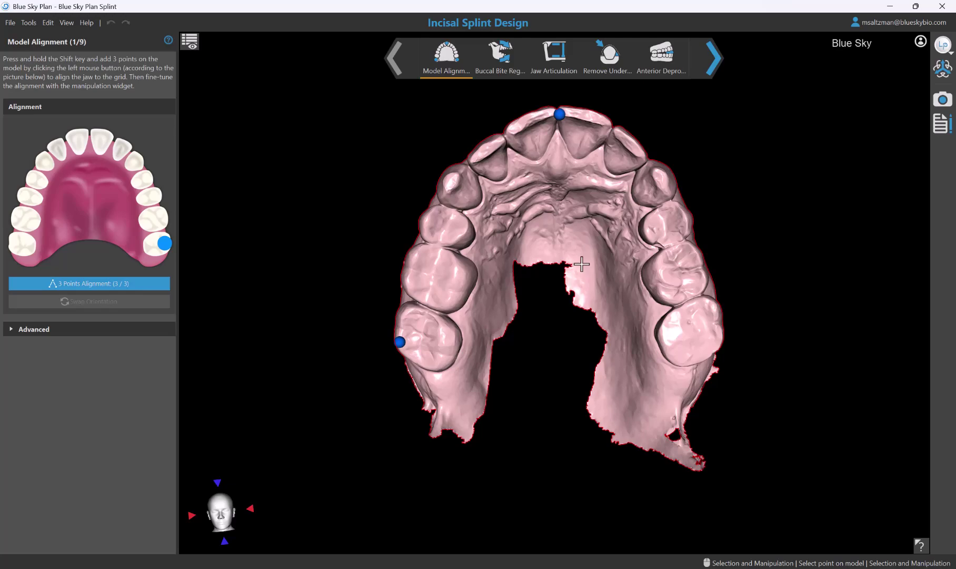
{"action": "left_click", "coordinate": [715, 343], "text": "shift"}
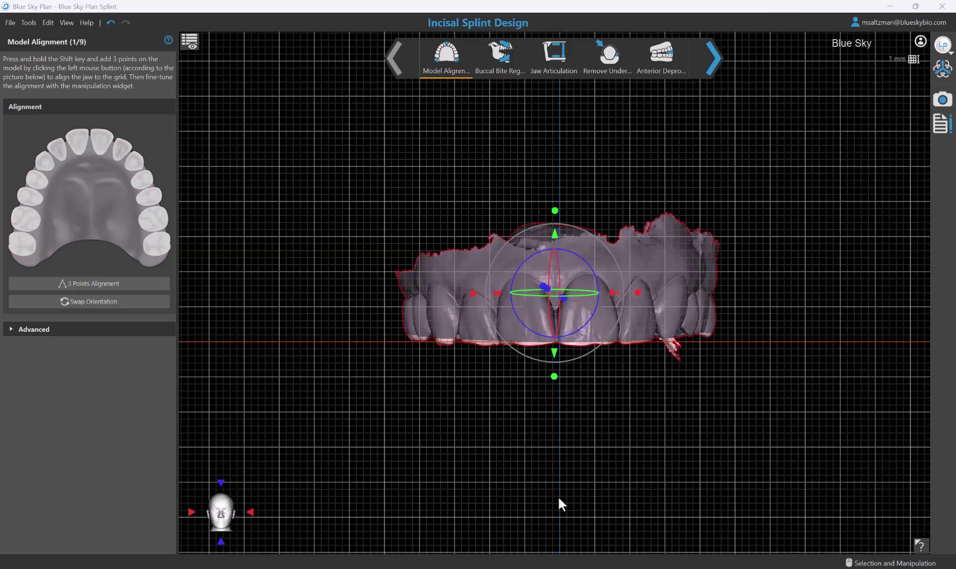
Check the upper jaw's grid alignment and the loaded buccal bite registration, then accept both and proceed to Jaw Articulation.
{"action": "right_click_drag", "start_coordinate": [554, 512], "coordinate": [625, 389]}
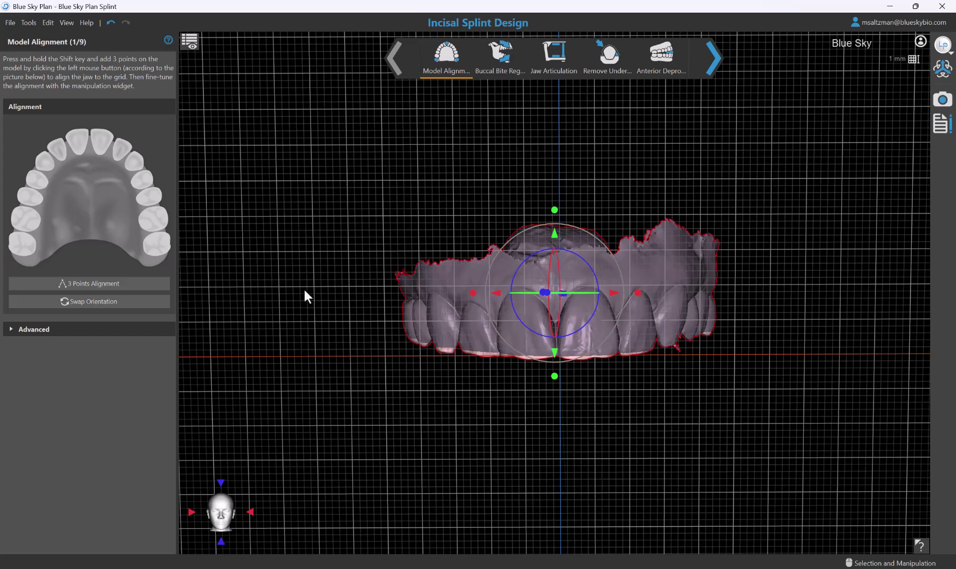
{"action": "right_click_drag", "start_coordinate": [306, 294], "coordinate": [329, 202]}
{"action": "scroll", "coordinate": [368, 237], "scroll_direction": "down", "scroll_amount": 3}
{"action": "right_click_drag", "start_coordinate": [392, 259], "coordinate": [537, 349]}
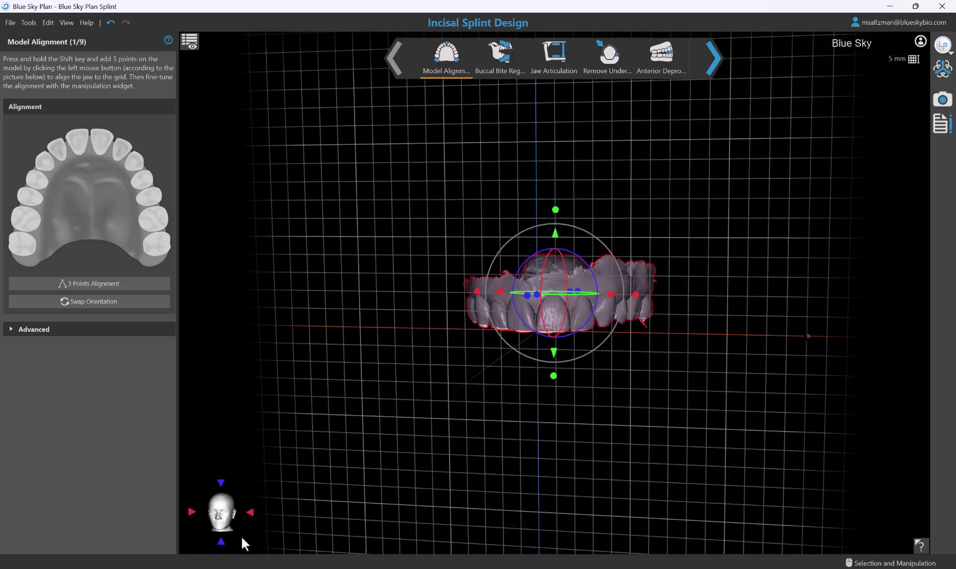
{"action": "left_click", "coordinate": [712, 62]}
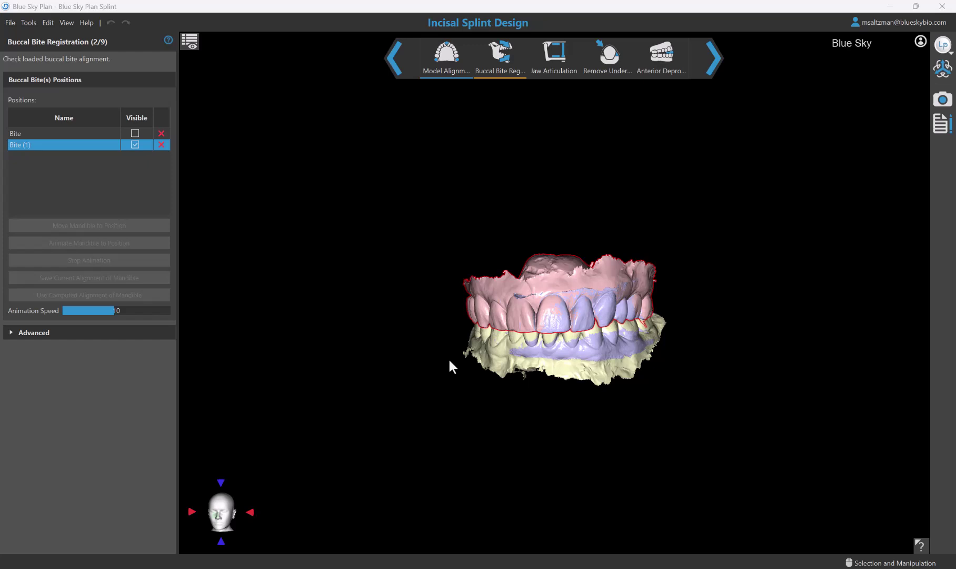
{"action": "right_click_drag", "start_coordinate": [449, 361], "coordinate": [570, 365]}
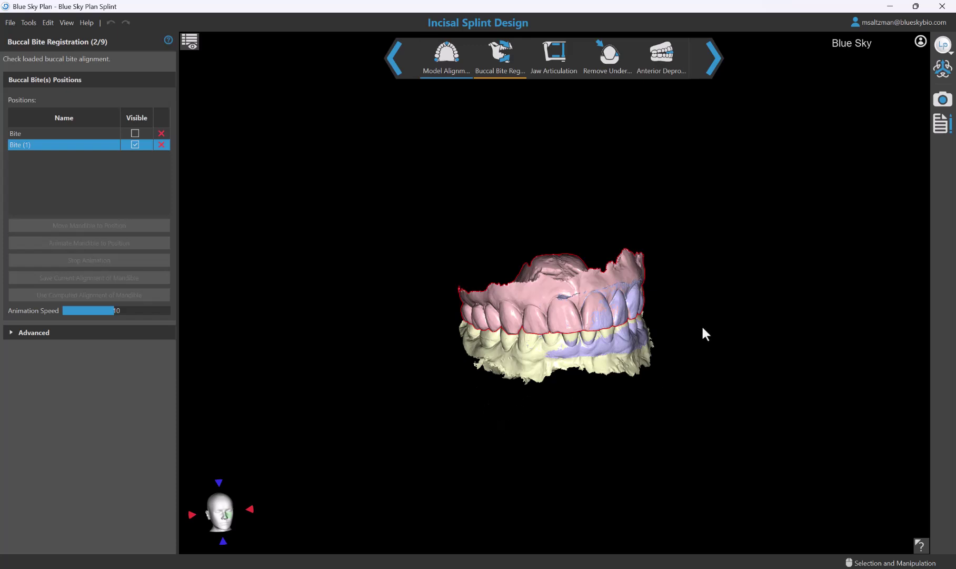
{"action": "left_click", "coordinate": [718, 59]}
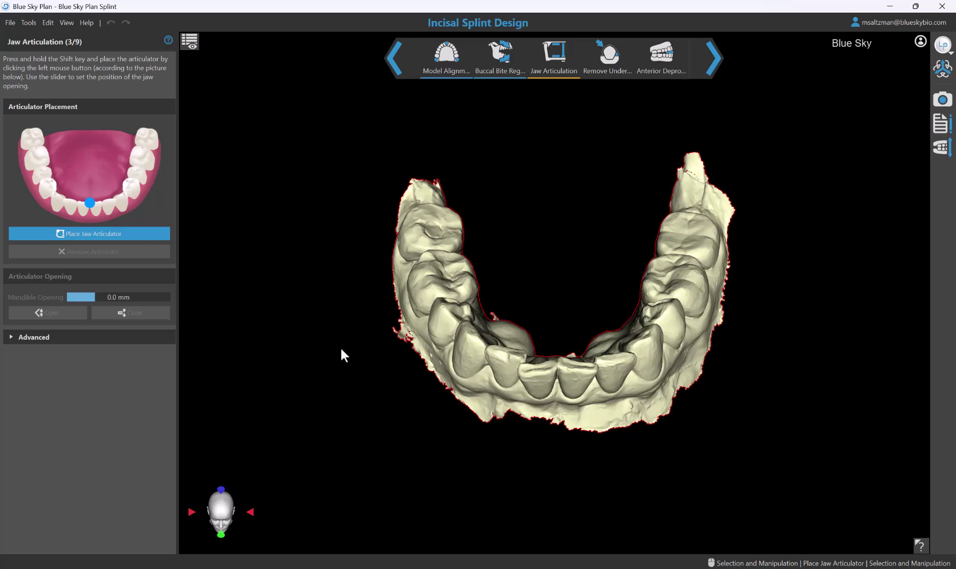
Place the jaw articulator at the incisal midpoint between the lower central incisors and review its advanced parameters.
{"action": "right_click_drag", "start_coordinate": [585, 496], "coordinate": [572, 375]}
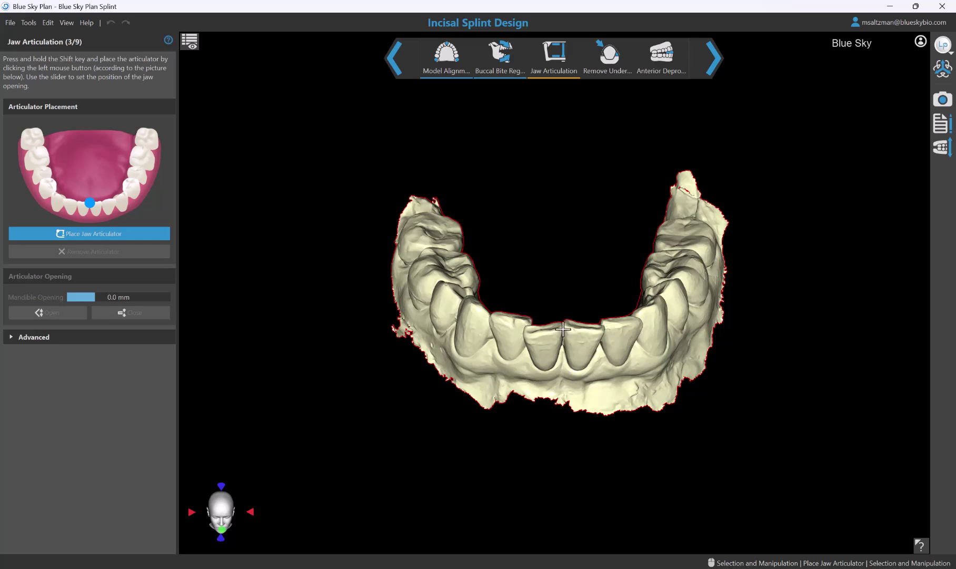
{"action": "left_click", "coordinate": [562, 329], "text": "shift"}
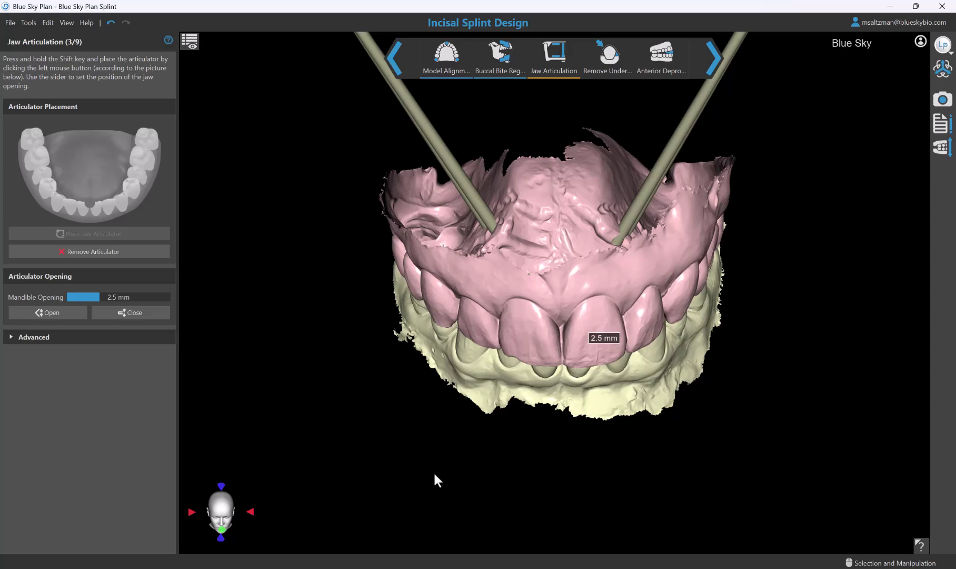
{"action": "left_click_drag", "start_coordinate": [434, 470], "coordinate": [568, 256]}
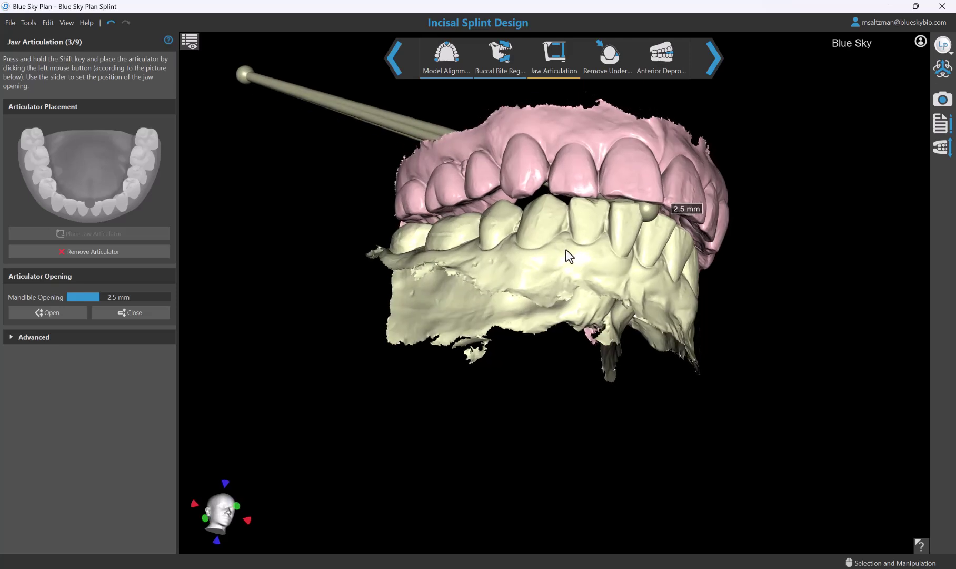
{"action": "left_click", "coordinate": [13, 338]}
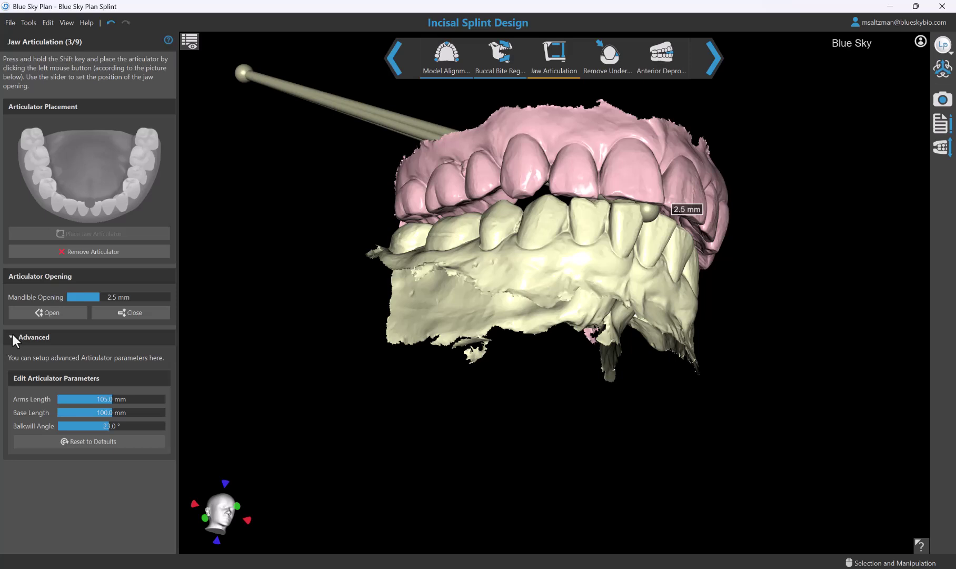
{"action": "left_click", "coordinate": [13, 337]}
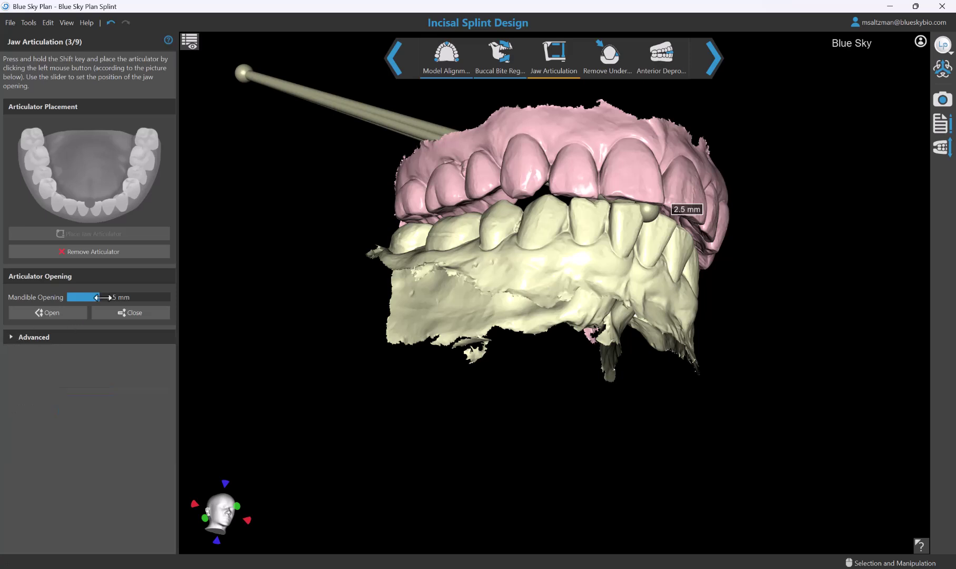
Try out the mandible opening by widening it to about 10.7 mm and narrowing it to about 2.1 mm.
{"action": "left_click", "coordinate": [127, 317]}
{"action": "left_click", "coordinate": [76, 314]}
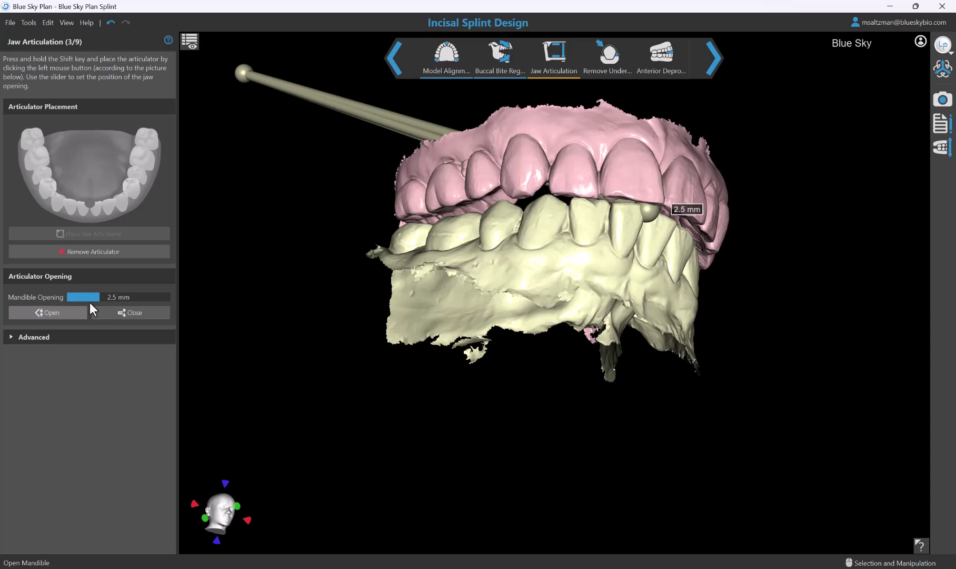
{"action": "left_click", "coordinate": [101, 297]}
{"action": "key", "text": "Right"}
{"action": "key", "text": "Right"}
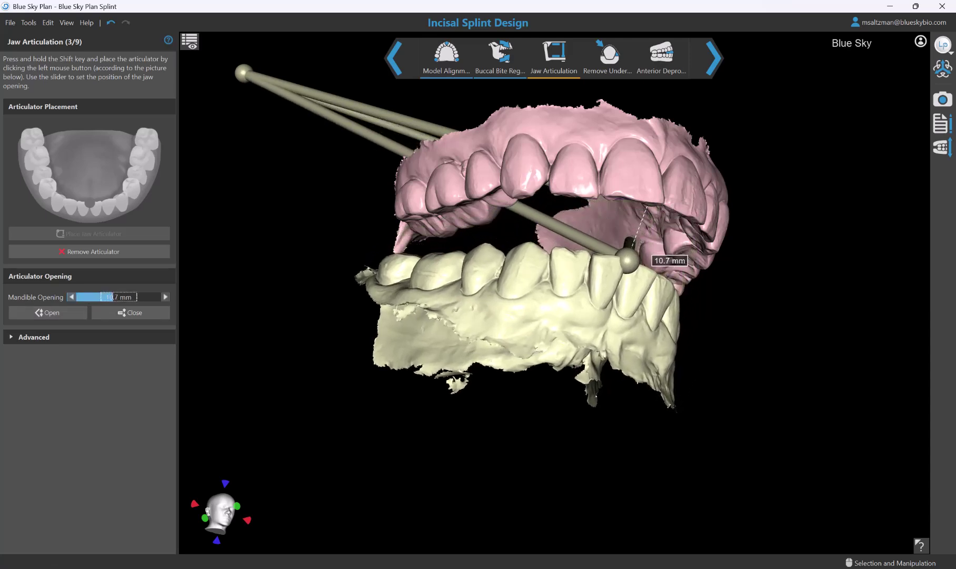
{"action": "left_click_drag", "start_coordinate": [104, 297], "coordinate": [73, 301]}
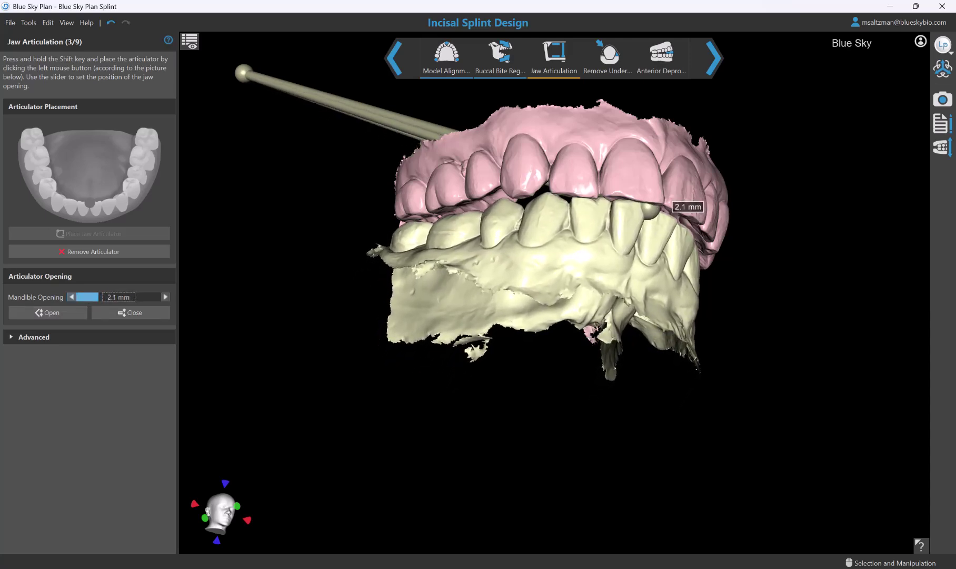
Set the articulator's mandible opening to 1.5 mm.
{"action": "double_click", "coordinate": [111, 298]}
{"action": "type", "text": "1.5"}
{"action": "key", "text": "Return"}
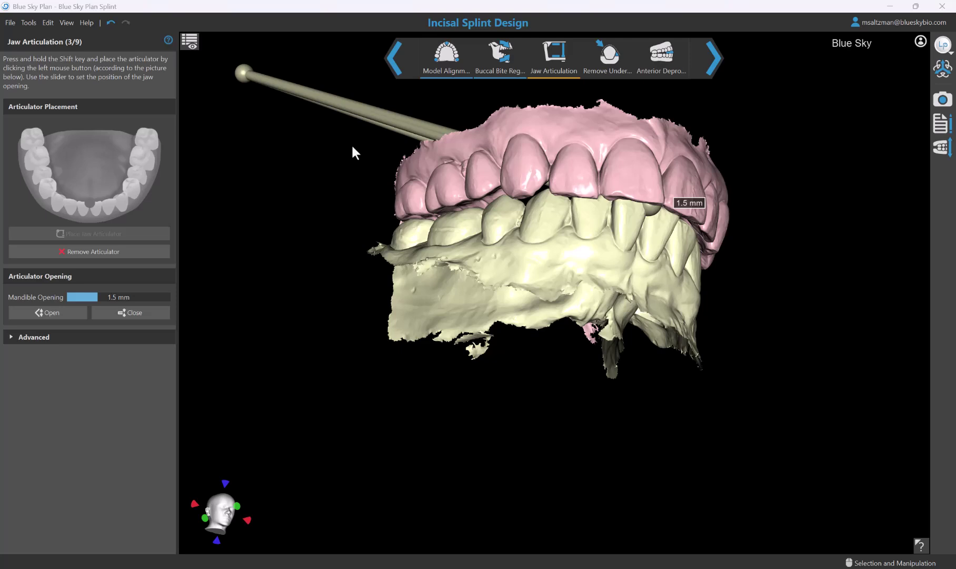
Examine the opened bite and the display options offered for the upper and lower jaw models.
{"action": "left_click_drag", "start_coordinate": [352, 152], "coordinate": [390, 381]}
{"action": "left_click_drag", "start_coordinate": [529, 211], "coordinate": [584, 196]}
{"action": "right_click", "coordinate": [584, 198]}
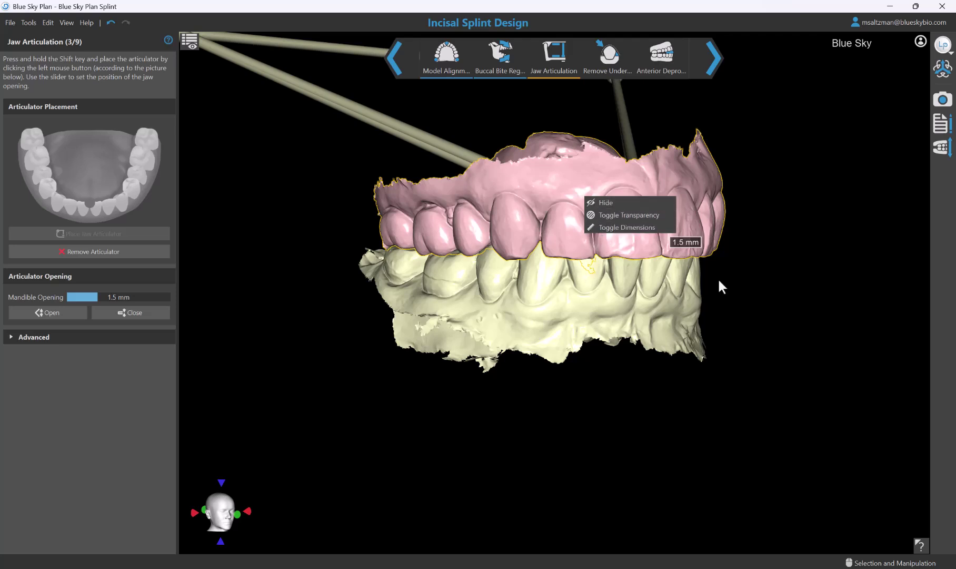
{"action": "left_click", "coordinate": [735, 274]}
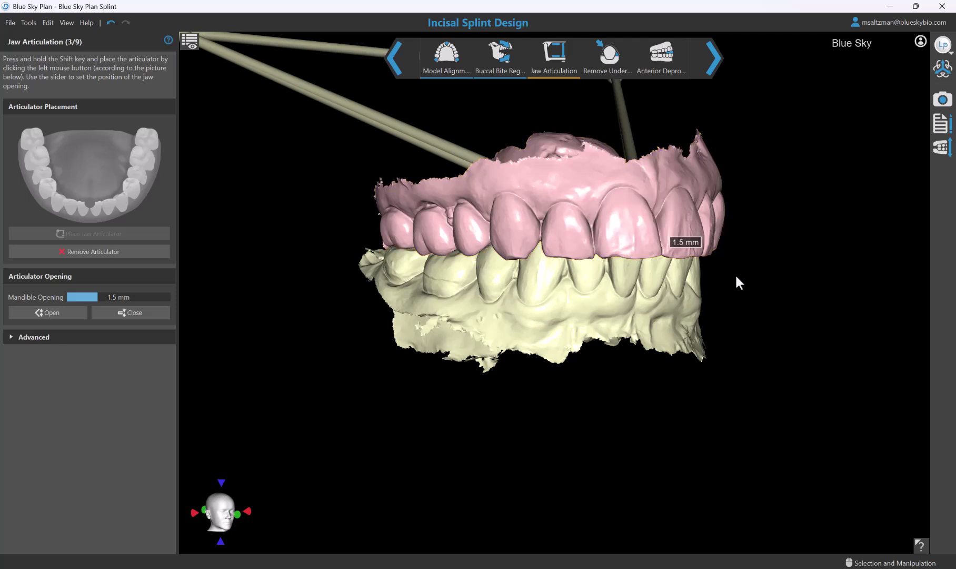
{"action": "right_click", "coordinate": [628, 305]}
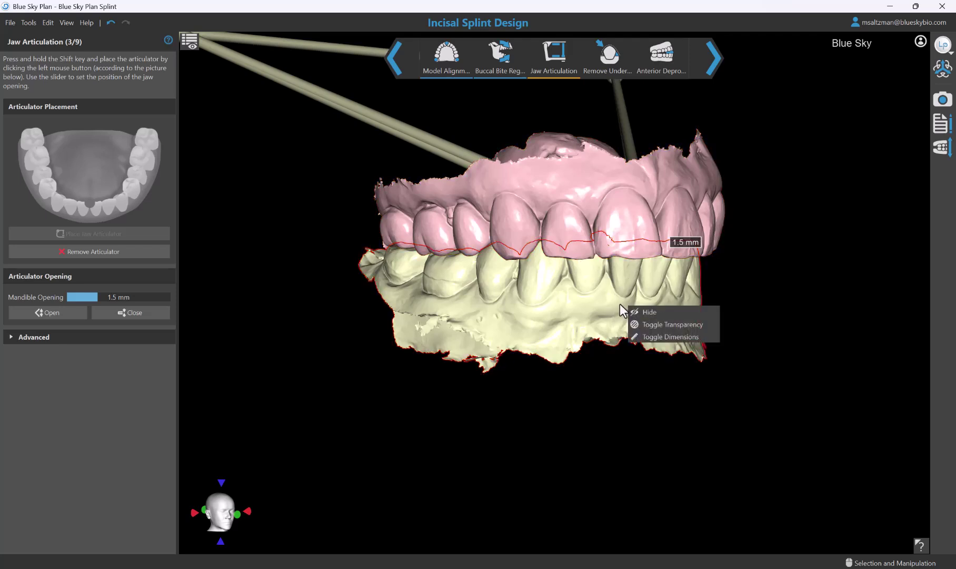
{"action": "left_click", "coordinate": [616, 304]}
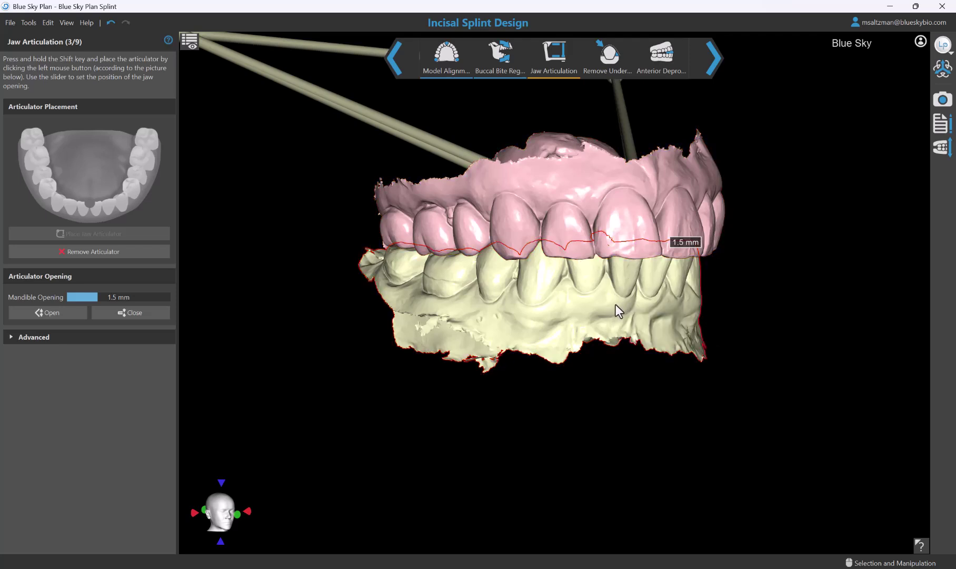
Temporarily toggle the upper jaw scan's transparency and visibility, then briefly switch DT BiteScan, the grid and the articulator.
{"action": "left_click", "coordinate": [192, 43]}
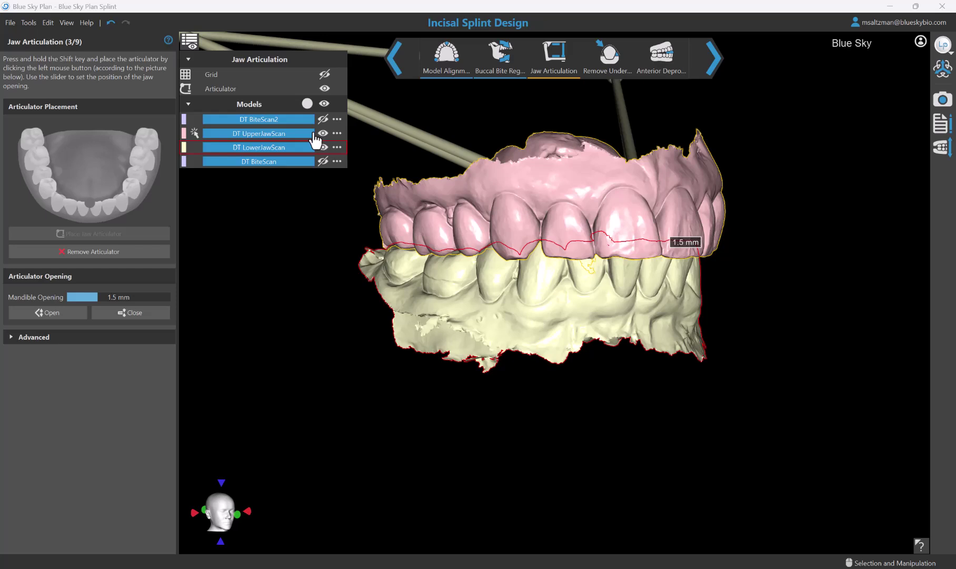
{"action": "left_click", "coordinate": [266, 133]}
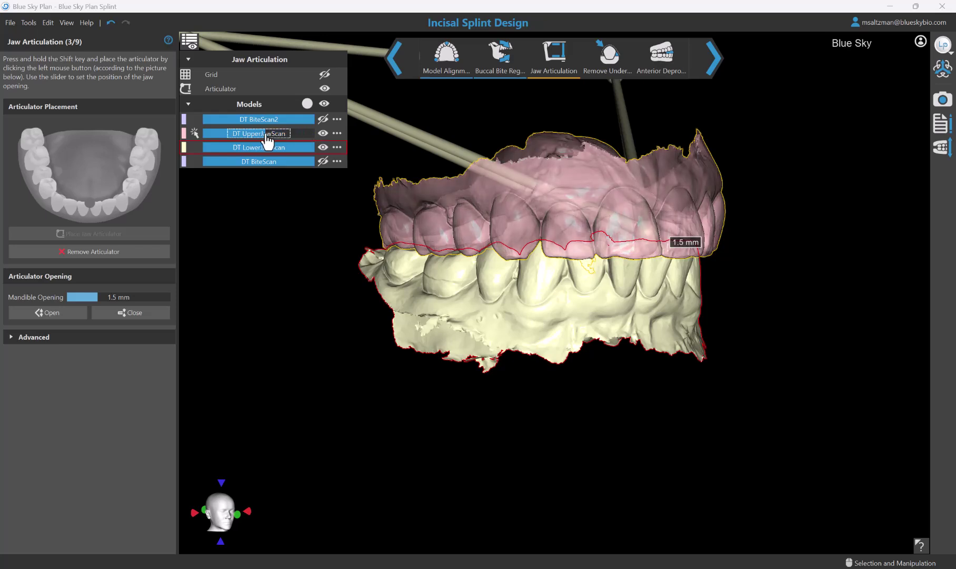
{"action": "left_click", "coordinate": [322, 133]}
{"action": "left_click", "coordinate": [323, 134]}
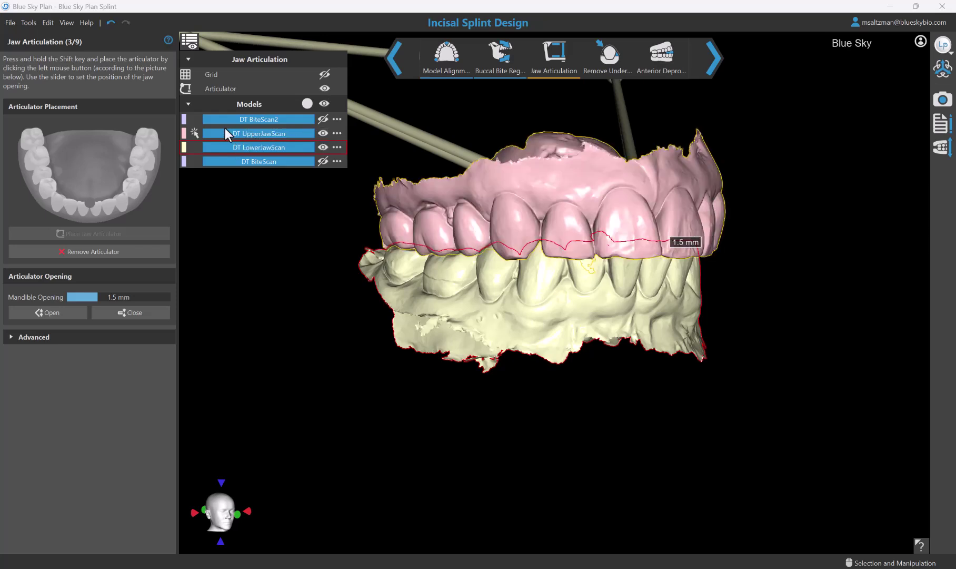
{"action": "left_click", "coordinate": [322, 161]}
{"action": "left_click", "coordinate": [322, 161]}
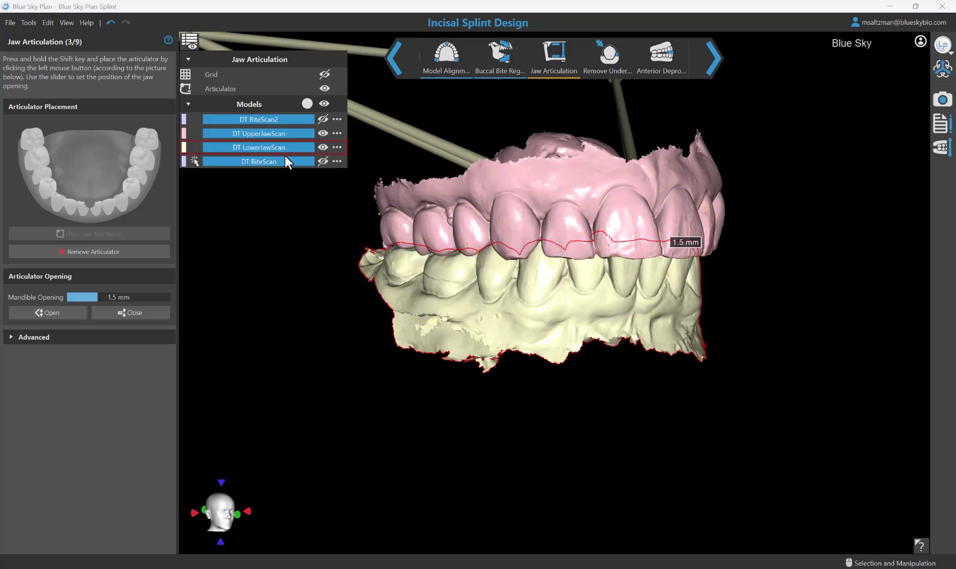
{"action": "left_click", "coordinate": [323, 75]}
{"action": "left_click", "coordinate": [323, 77]}
{"action": "left_click", "coordinate": [326, 87]}
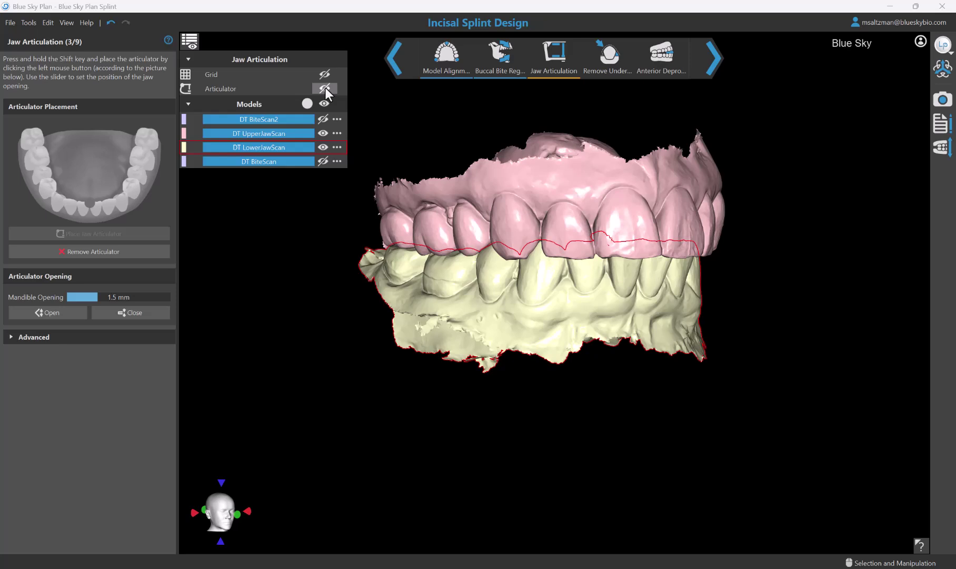
{"action": "left_click", "coordinate": [325, 87]}
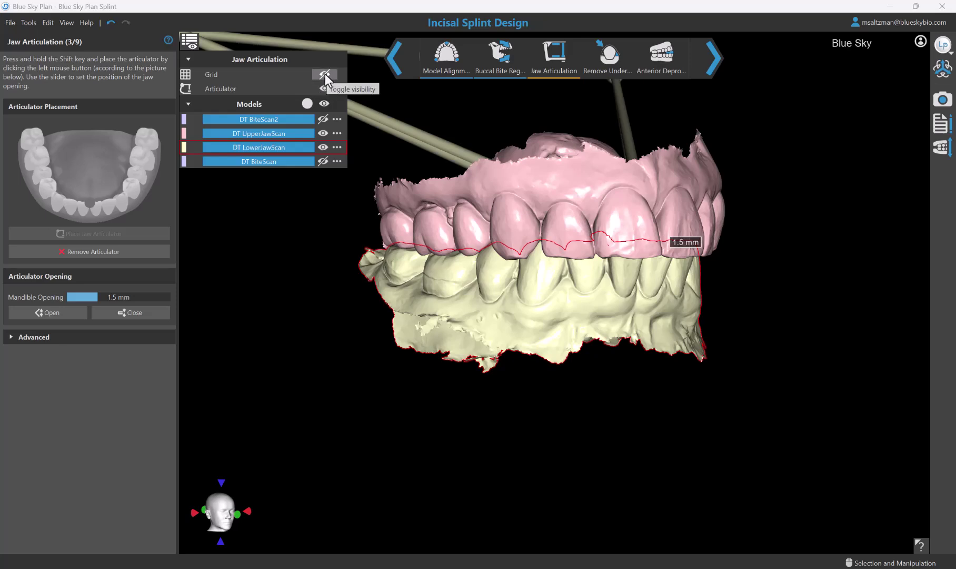
Proceed to Remove Undercuts and define the splint's insertion direction from a view tilted toward the front of the upper teeth.
{"action": "left_click", "coordinate": [713, 65]}
{"action": "right_click_drag", "start_coordinate": [517, 433], "coordinate": [552, 535]}
{"action": "right_click_drag", "start_coordinate": [576, 351], "coordinate": [575, 204]}
{"action": "right_click_drag", "start_coordinate": [621, 179], "coordinate": [534, 286]}
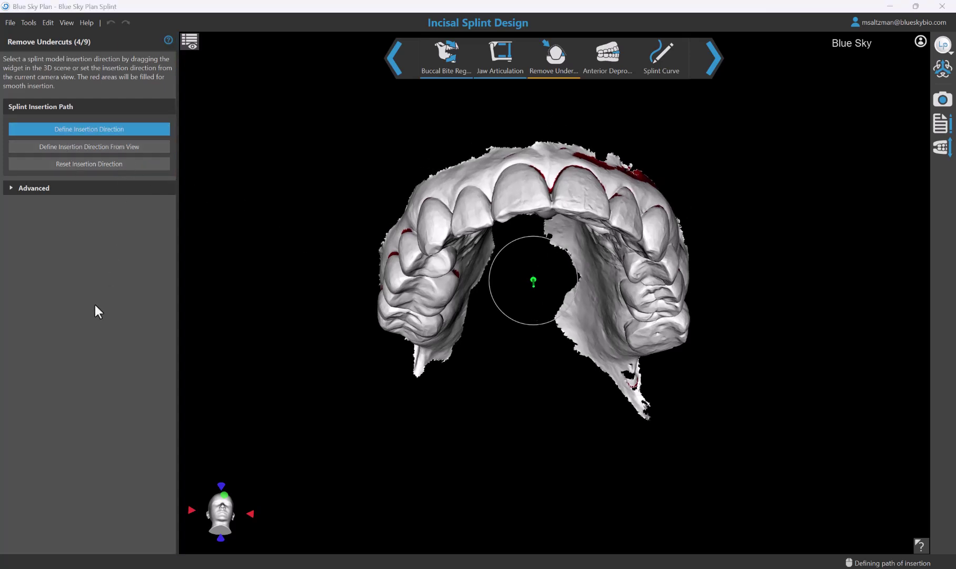
{"action": "left_click", "coordinate": [122, 147]}
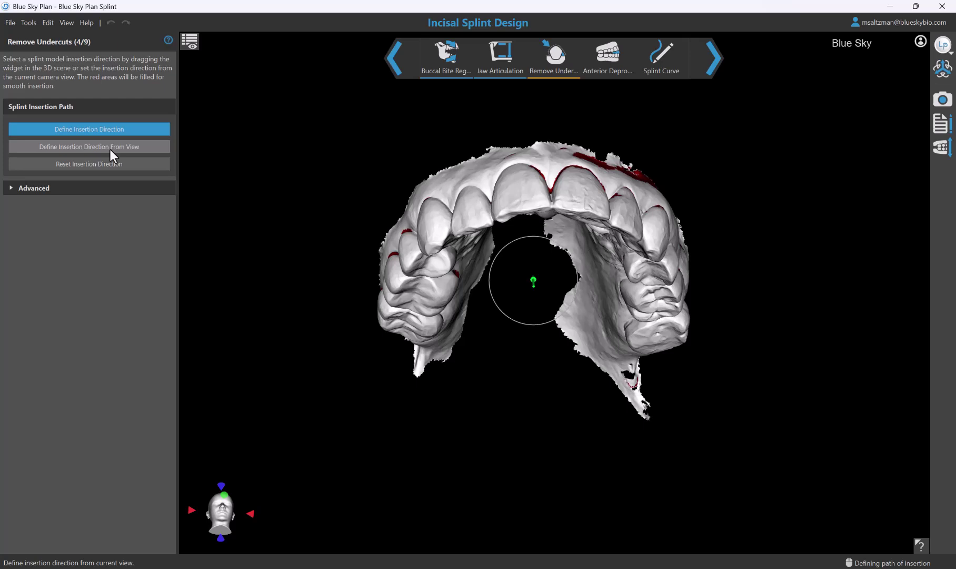
Review the maximal allowed undercut setting, then accept the insertion path and proceed to the Anterior Deprogrammer stage.
{"action": "left_click", "coordinate": [11, 188]}
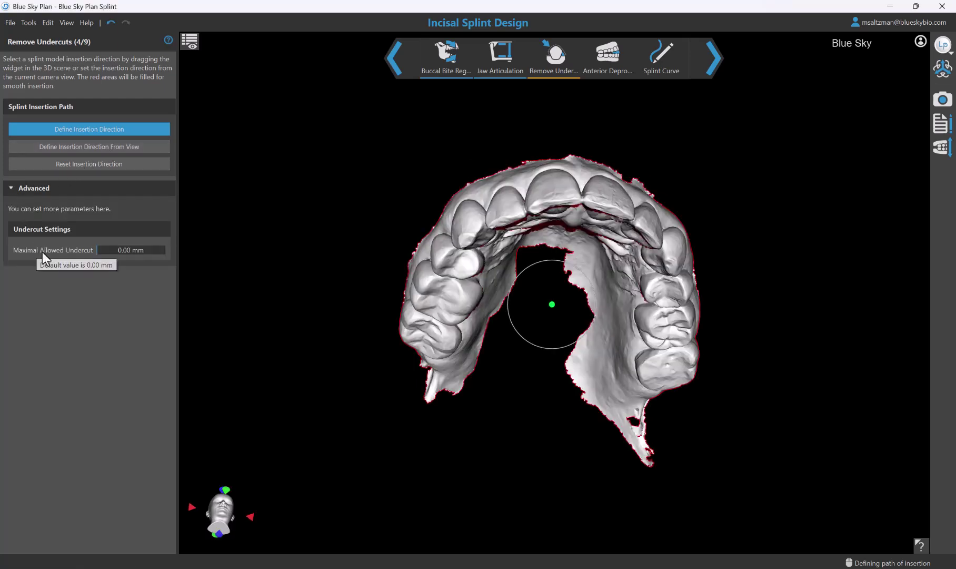
{"action": "left_click_drag", "start_coordinate": [610, 132], "coordinate": [541, 177]}
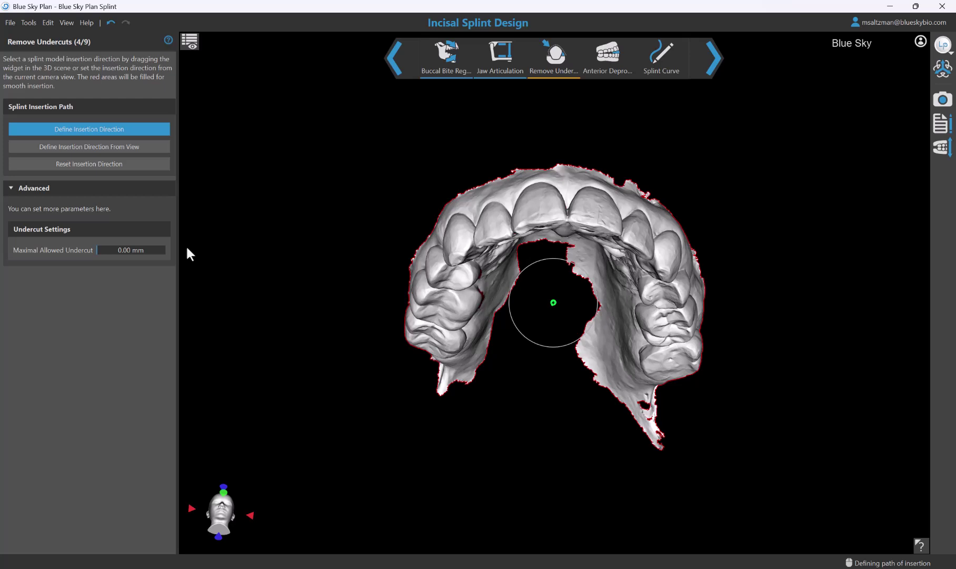
{"action": "left_click", "coordinate": [125, 251]}
{"action": "key", "text": "Return"}
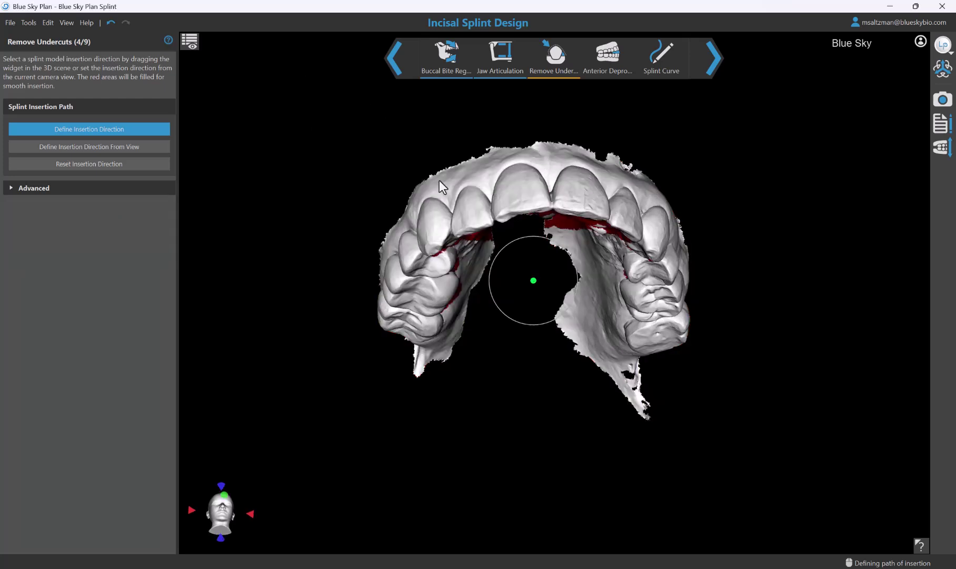
{"action": "left_click", "coordinate": [711, 62]}
{"action": "left_click_drag", "start_coordinate": [525, 120], "coordinate": [575, 264]}
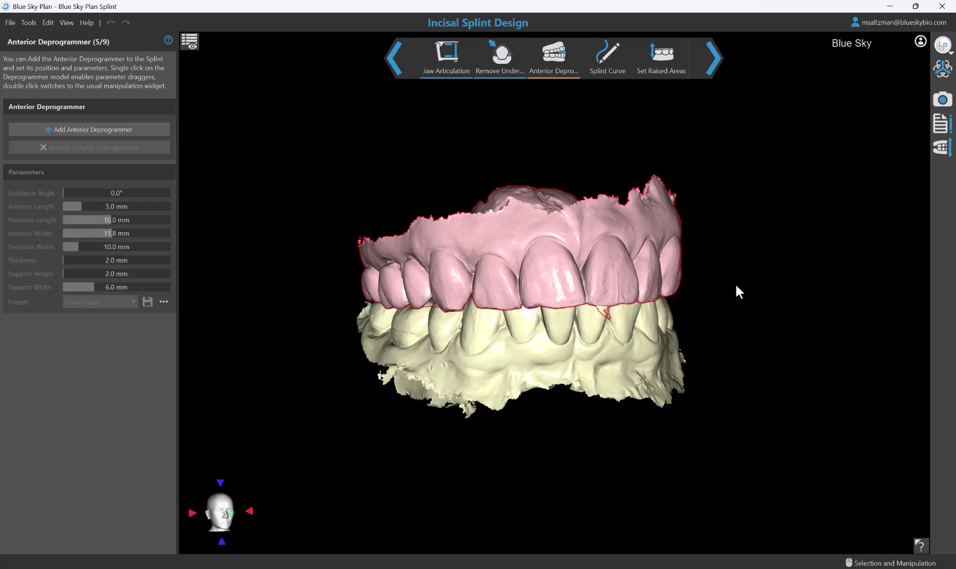
Add an anterior deprogrammer at the upper central incisors and inspect its placement from the front and side.
{"action": "left_click_drag", "start_coordinate": [734, 310], "coordinate": [715, 299]}
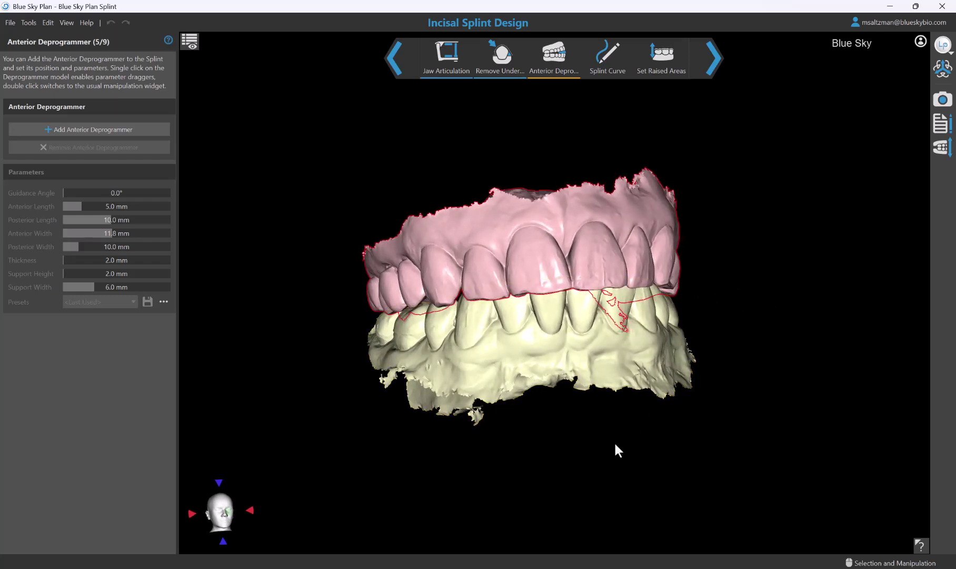
{"action": "left_click_drag", "start_coordinate": [588, 465], "coordinate": [566, 423]}
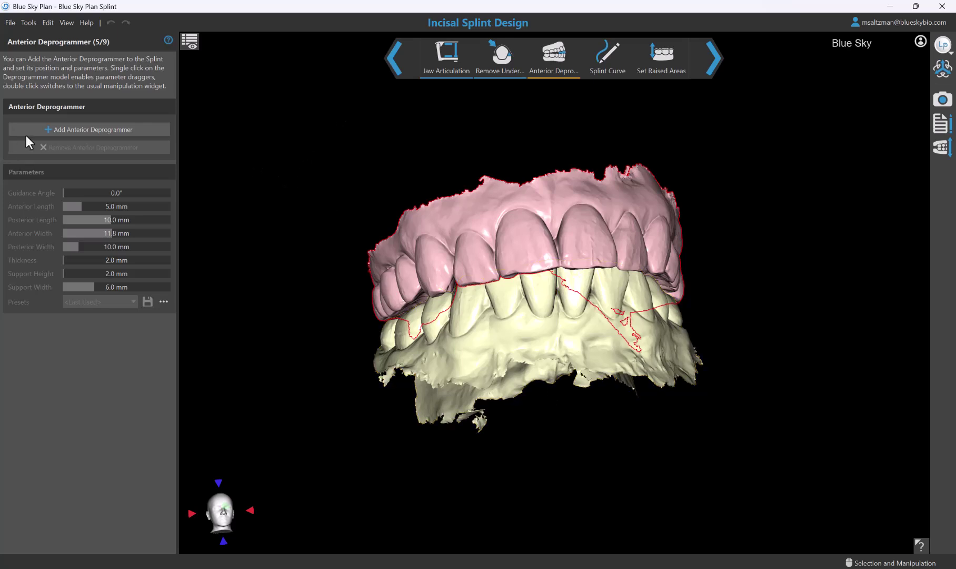
{"action": "left_click", "coordinate": [60, 129]}
{"action": "scroll", "coordinate": [565, 433], "scroll_direction": "up", "scroll_amount": 5}
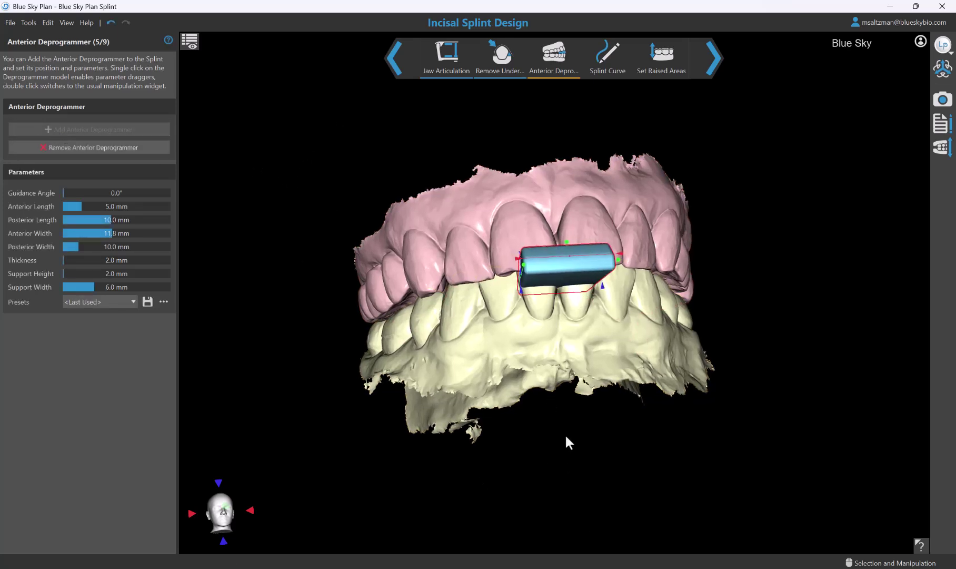
{"action": "left_click", "coordinate": [577, 356]}
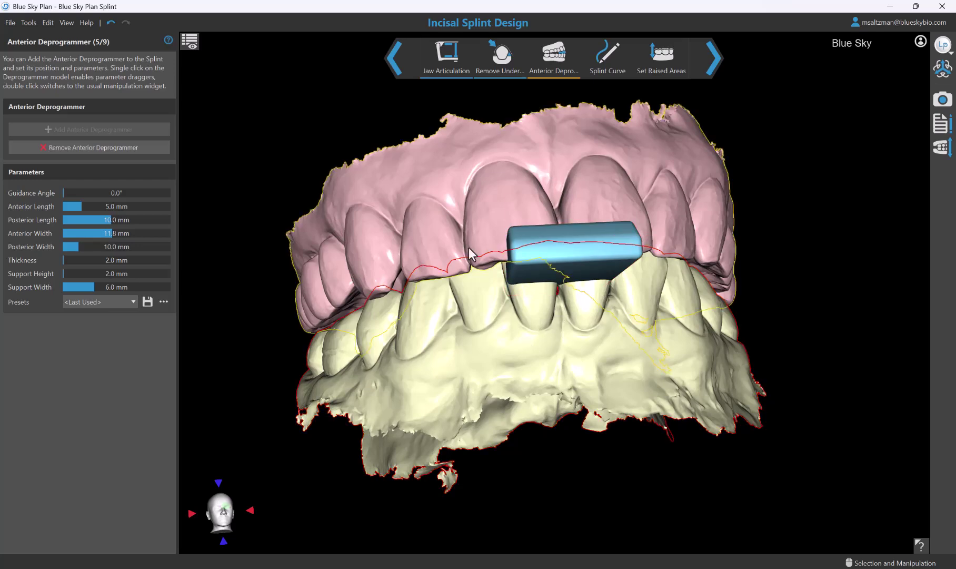
{"action": "left_click", "coordinate": [252, 510]}
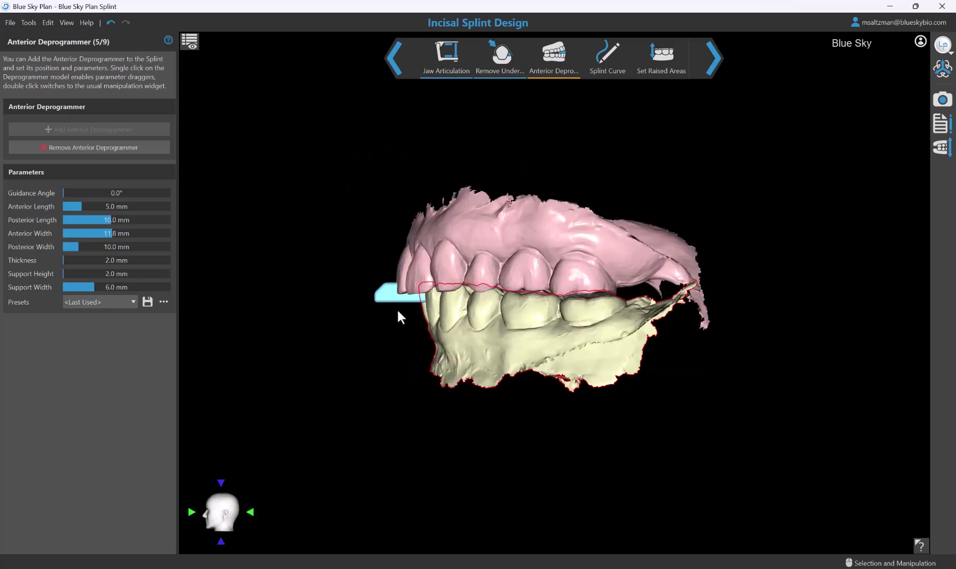
{"action": "left_click_drag", "start_coordinate": [265, 291], "coordinate": [678, 324]}
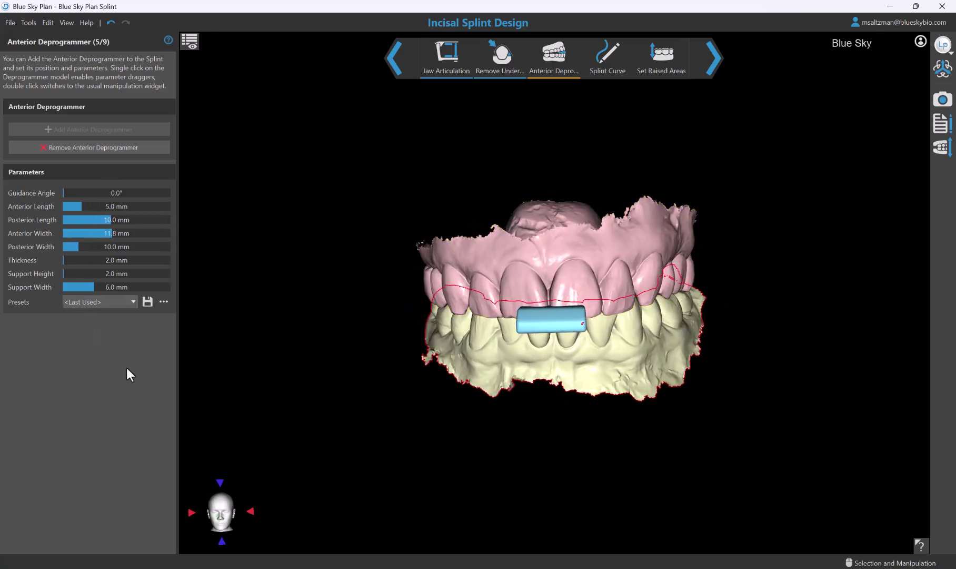
{"action": "left_click_drag", "start_coordinate": [305, 407], "coordinate": [606, 457]}
{"action": "scroll", "coordinate": [607, 421], "scroll_direction": "up", "scroll_amount": 2}
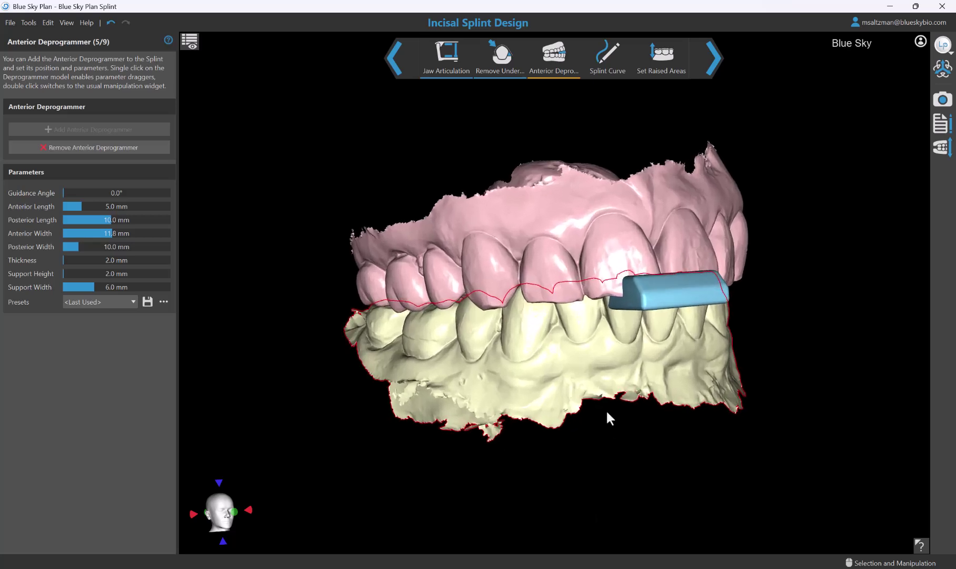
Show the deprogrammer's parameter draggers on the model and set its thickness to 2.0 mm.
{"action": "left_click", "coordinate": [676, 287]}
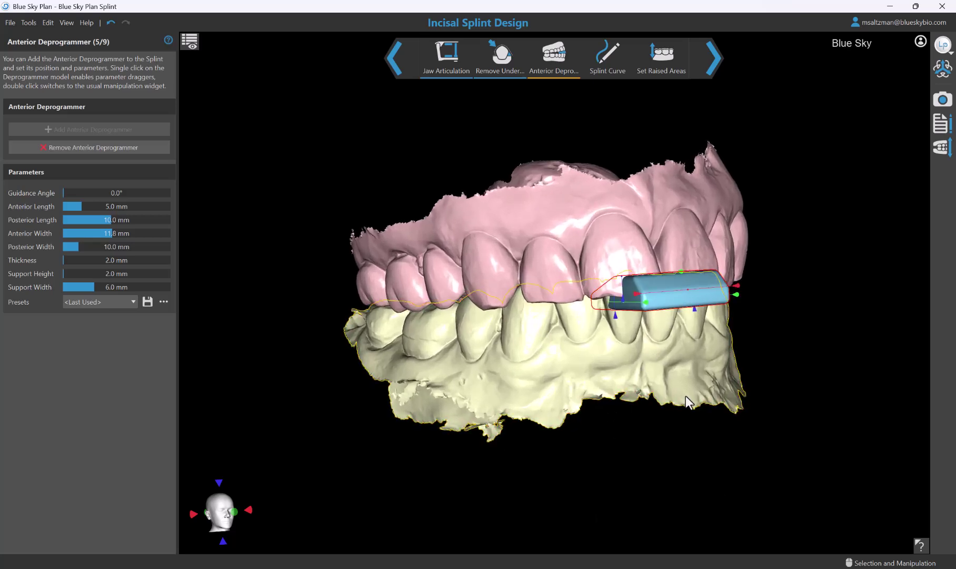
{"action": "scroll", "coordinate": [725, 509], "scroll_direction": "up", "scroll_amount": 2}
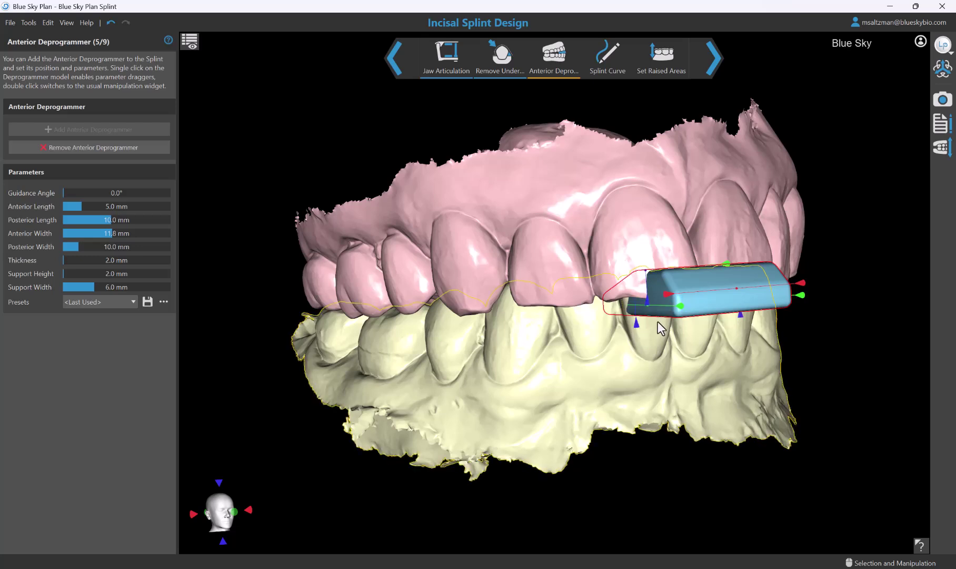
{"action": "mouse_move", "coordinate": [636, 326]}
{"action": "left_mouse_down"}
{"action": "mouse_move", "coordinate": [636, 343]}
{"action": "mouse_move", "coordinate": [636, 327]}
{"action": "left_mouse_up"}
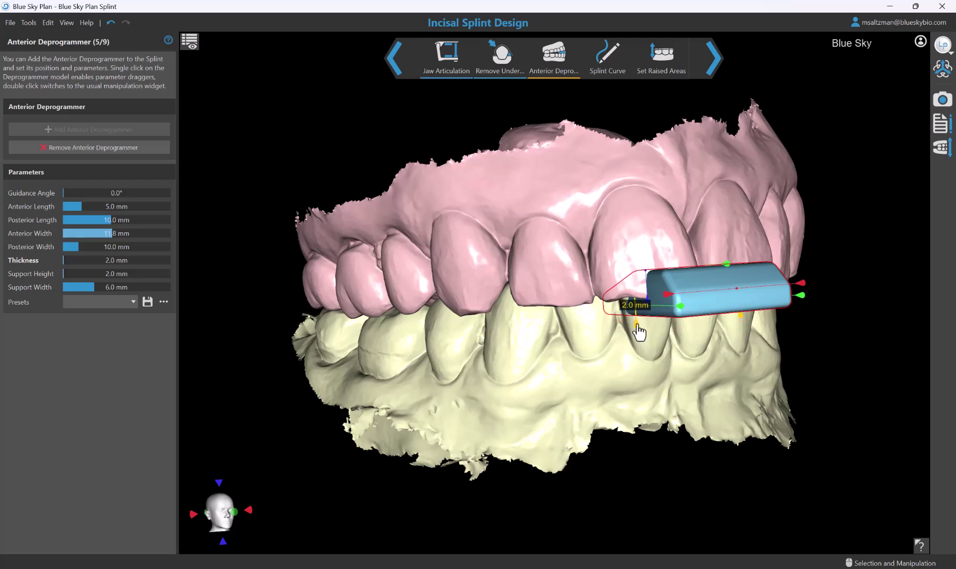
Temporarily display the deprogrammer's dimensions on the model, then hide them again.
{"action": "right_click_drag", "start_coordinate": [855, 311], "coordinate": [741, 291]}
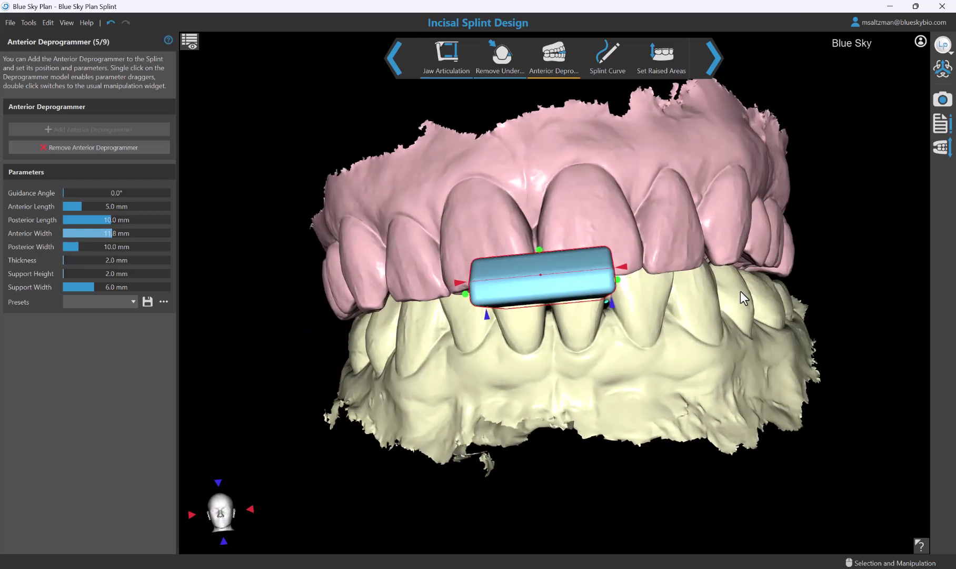
{"action": "right_click", "coordinate": [603, 294]}
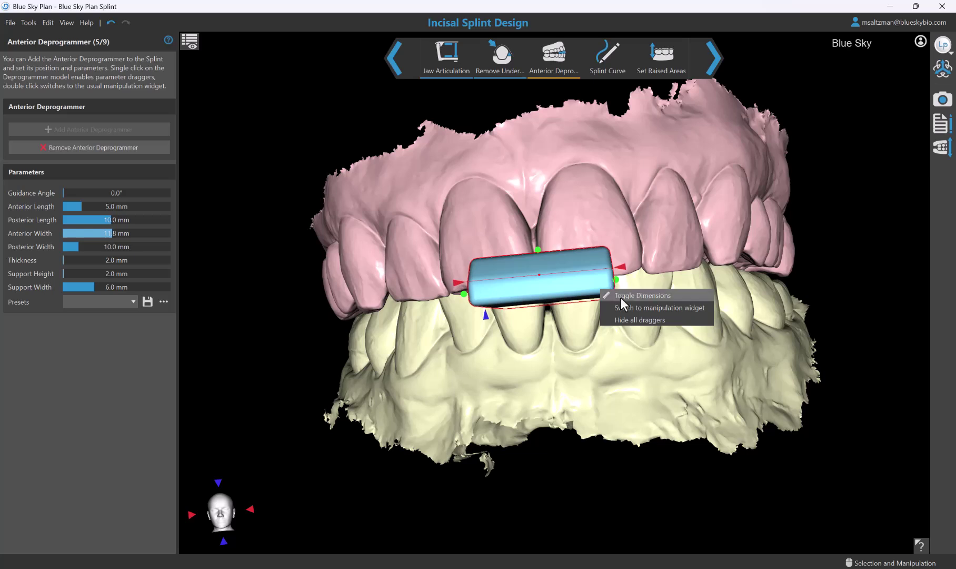
{"action": "left_click", "coordinate": [621, 297]}
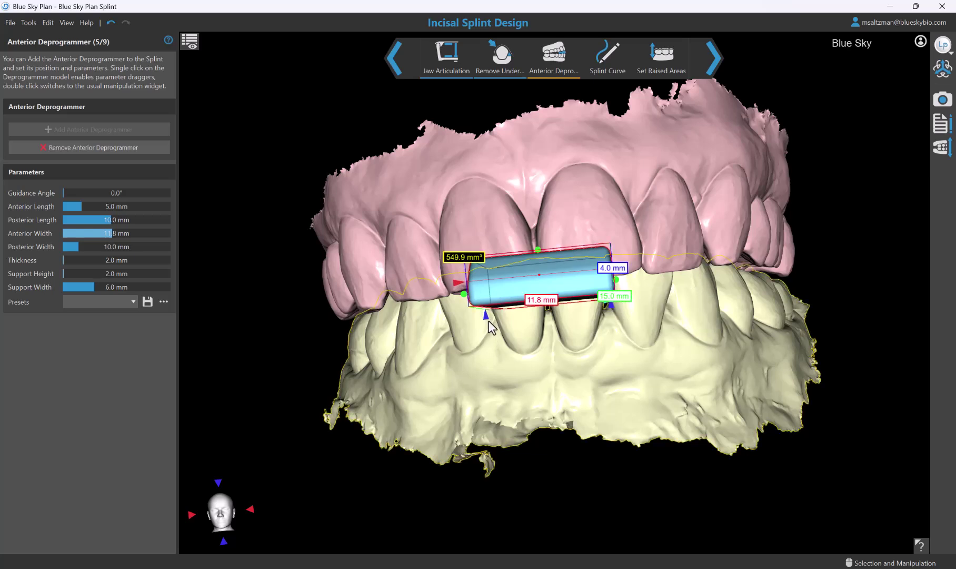
{"action": "mouse_move", "coordinate": [485, 321]}
{"action": "left_mouse_down"}
{"action": "mouse_move", "coordinate": [487, 330]}
{"action": "mouse_move", "coordinate": [486, 321]}
{"action": "left_mouse_up"}
{"action": "right_click", "coordinate": [499, 291]}
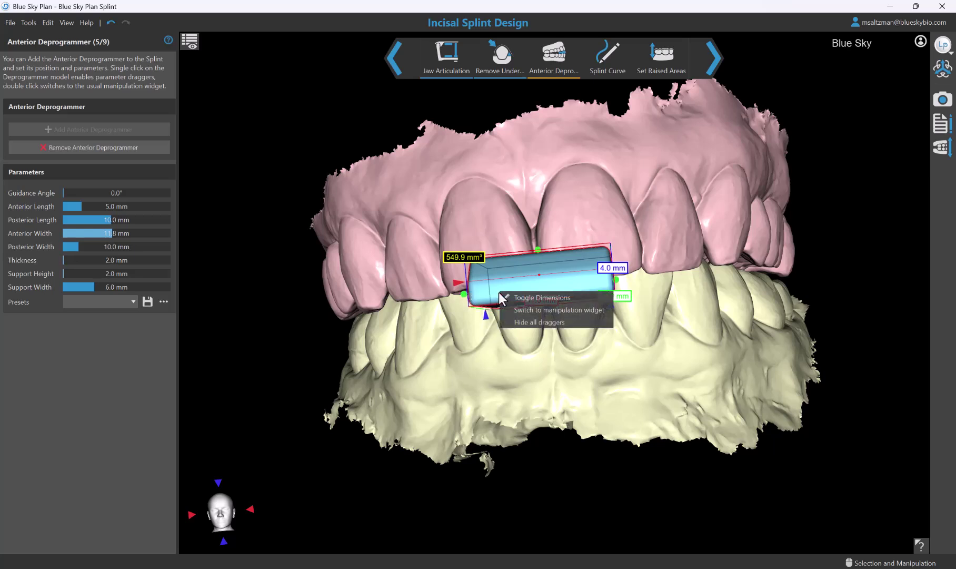
{"action": "left_click", "coordinate": [514, 297]}
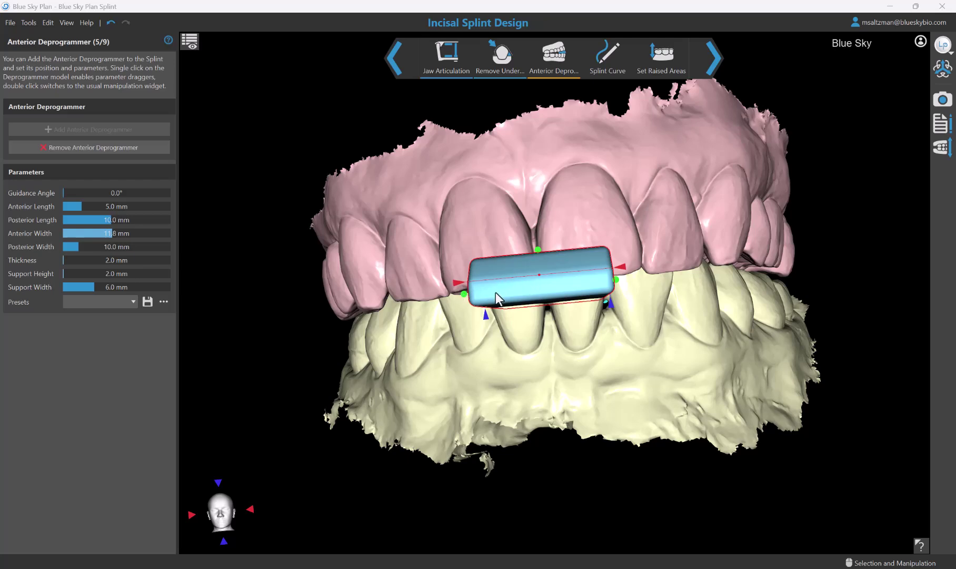
Switch the deprogrammer to the manipulation widget and shift it about 0.47 mm upward toward the upper incisors.
{"action": "left_click_drag", "start_coordinate": [339, 320], "coordinate": [399, 316]}
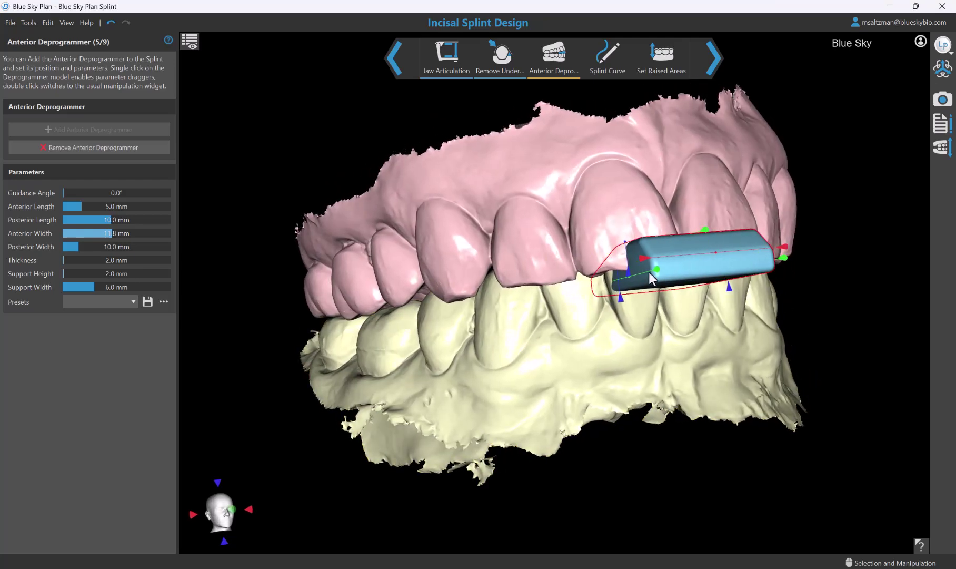
{"action": "double_click", "coordinate": [706, 266]}
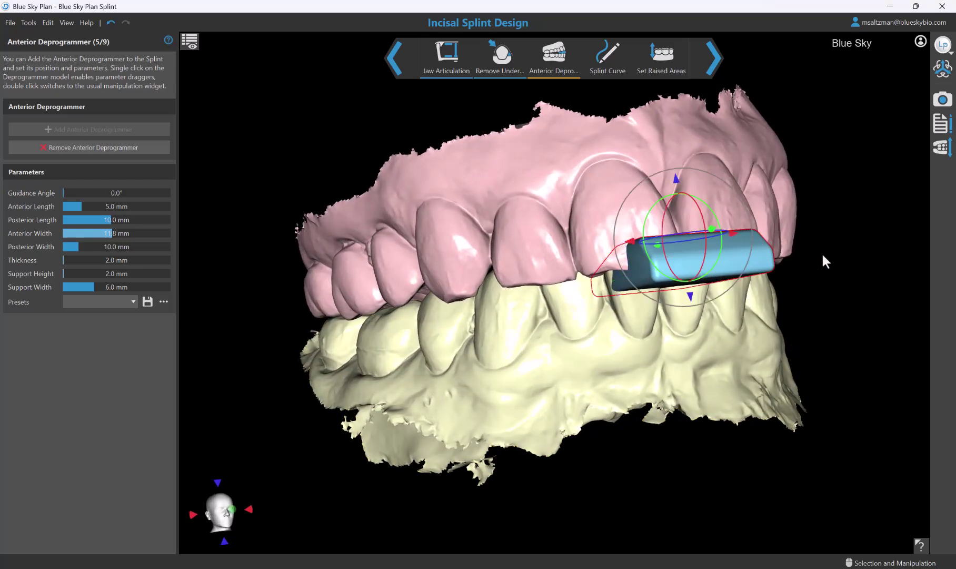
{"action": "left_click_drag", "start_coordinate": [822, 253], "coordinate": [732, 286]}
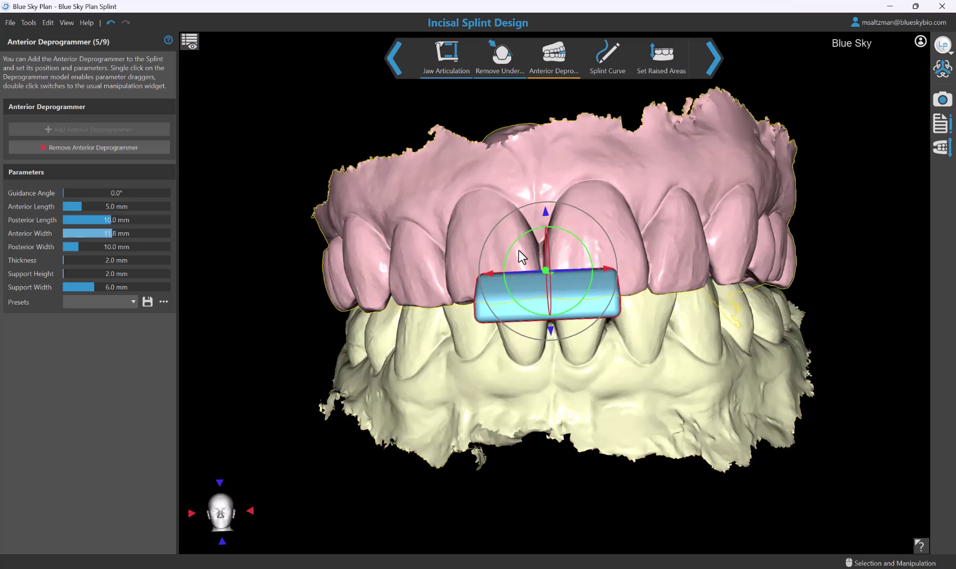
{"action": "left_click_drag", "start_coordinate": [374, 322], "coordinate": [419, 330]}
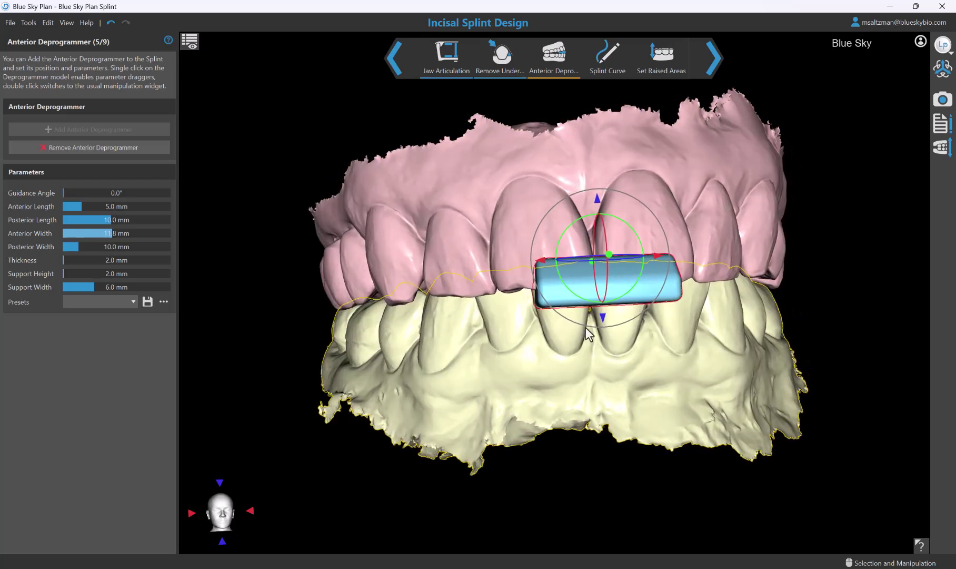
{"action": "left_click", "coordinate": [603, 324]}
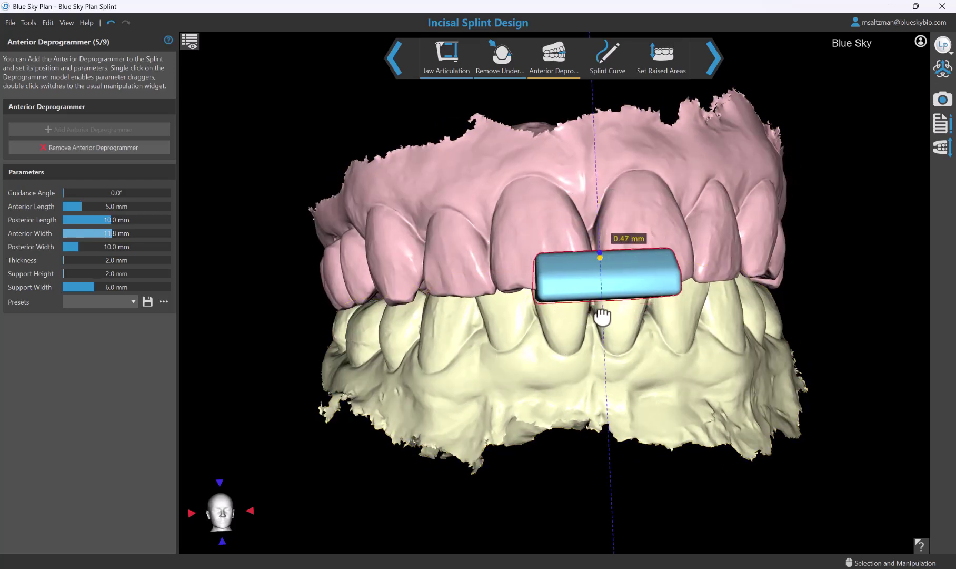
{"action": "left_click_drag", "start_coordinate": [602, 316], "coordinate": [603, 315]}
{"action": "double_click", "coordinate": [603, 316]}
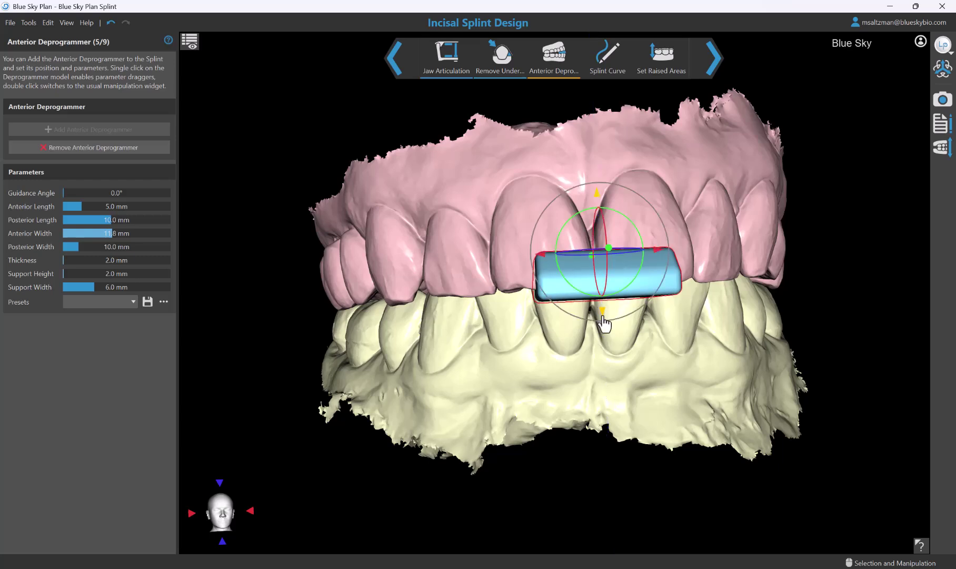
{"action": "left_click_drag", "start_coordinate": [284, 318], "coordinate": [318, 321]}
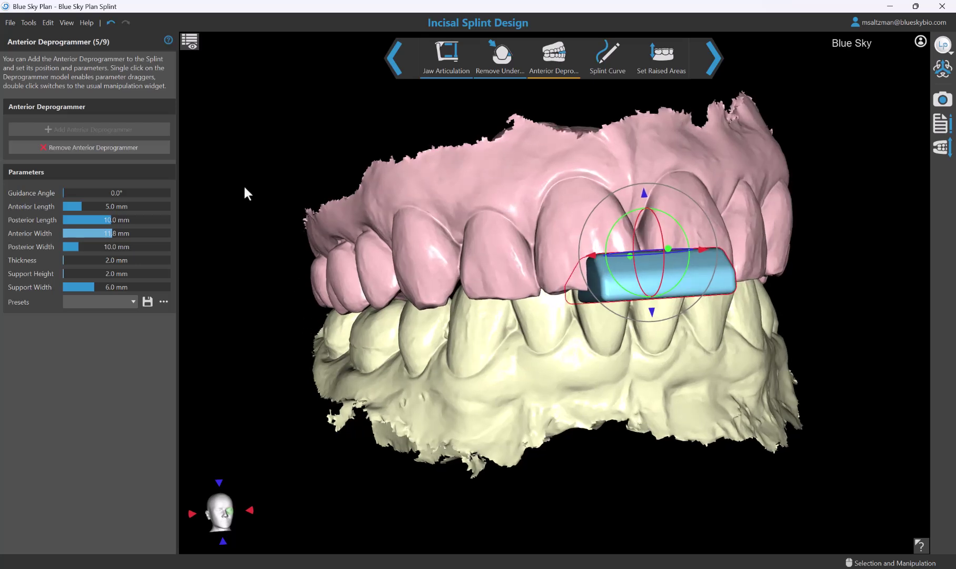
Proceed to Splint Curve and draw its outer part along the gum line, from the left premolar region across the incisors to the right canine.
{"action": "left_click", "coordinate": [713, 69]}
{"action": "left_click_drag", "start_coordinate": [565, 345], "coordinate": [520, 496]}
{"action": "left_click_drag", "start_coordinate": [657, 348], "coordinate": [601, 294]}
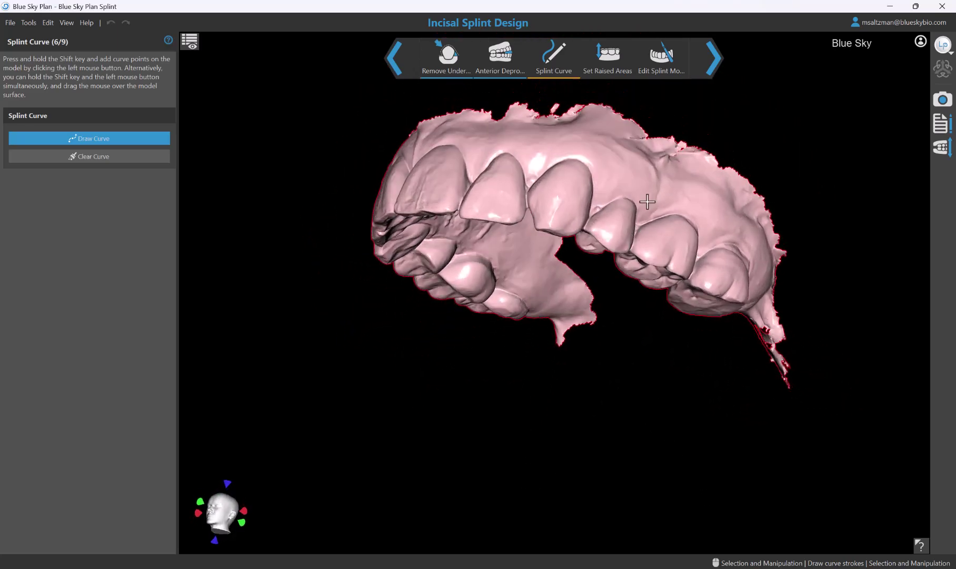
{"action": "mouse_move", "coordinate": [644, 205]}
{"action": "left_mouse_down", "text": "shift"}
{"action": "mouse_move", "coordinate": [531, 155]}
{"action": "mouse_move", "coordinate": [427, 149]}
{"action": "mouse_move", "coordinate": [484, 222]}
{"action": "mouse_move", "coordinate": [570, 240]}
{"action": "left_mouse_up", "text": "shift"}
{"action": "left_click", "coordinate": [602, 194], "text": "shift"}
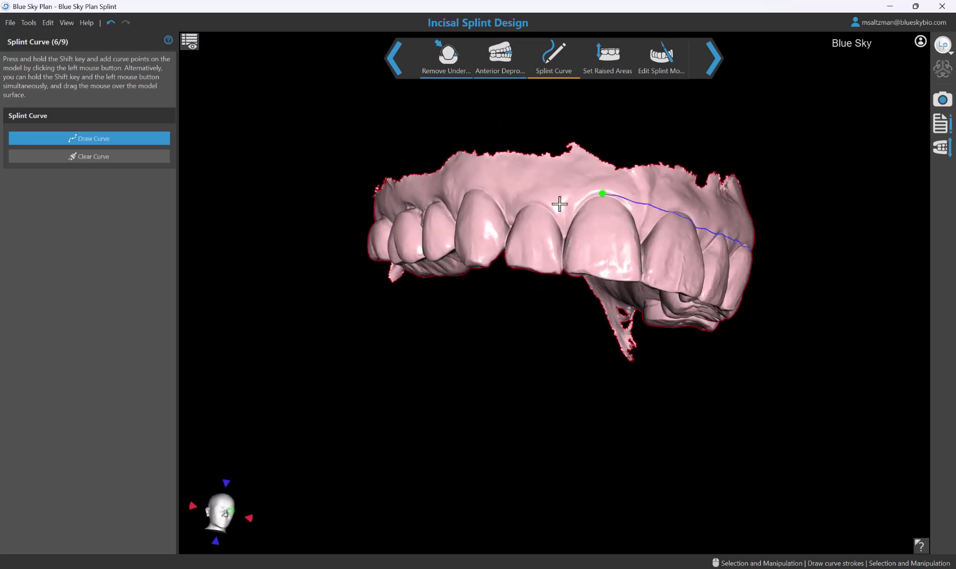
{"action": "left_click", "coordinate": [536, 204], "text": "shift"}
{"action": "left_click_drag", "start_coordinate": [273, 367], "coordinate": [618, 419]}
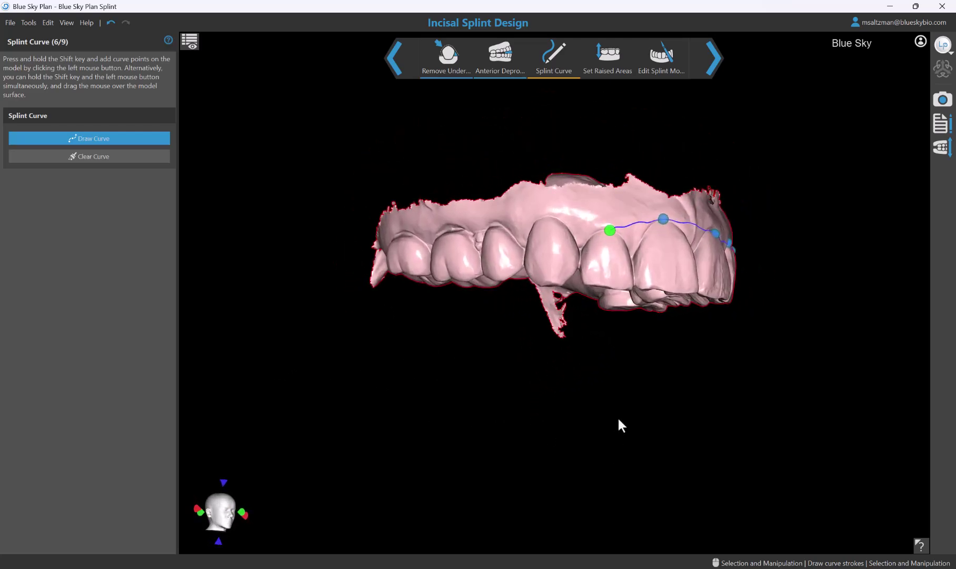
{"action": "left_click", "coordinate": [548, 213], "text": "shift"}
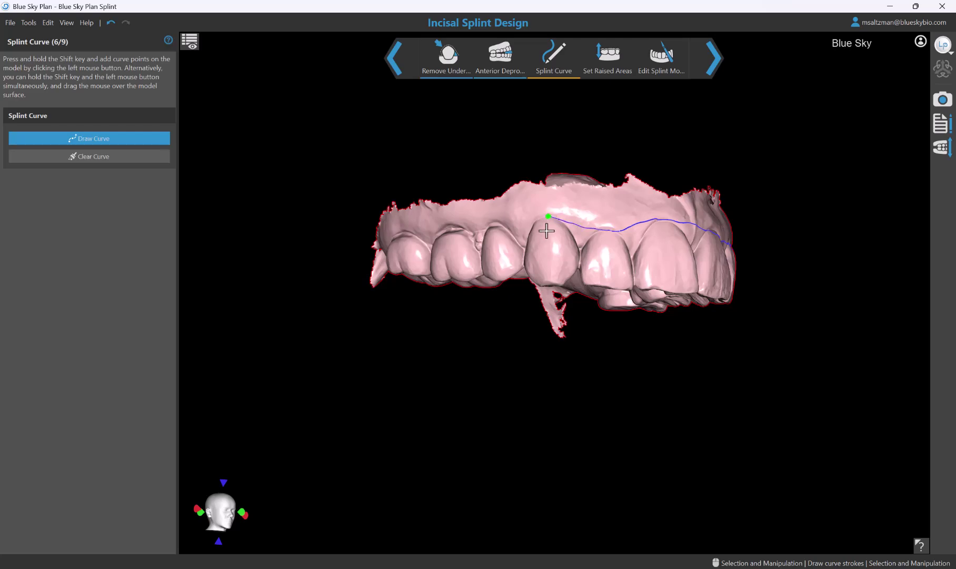
Continue the splint curve behind the right canine, along the palatal side of the front teeth, and back between the left canine and premolar to its start.
{"action": "left_click_drag", "start_coordinate": [574, 363], "coordinate": [580, 243]}
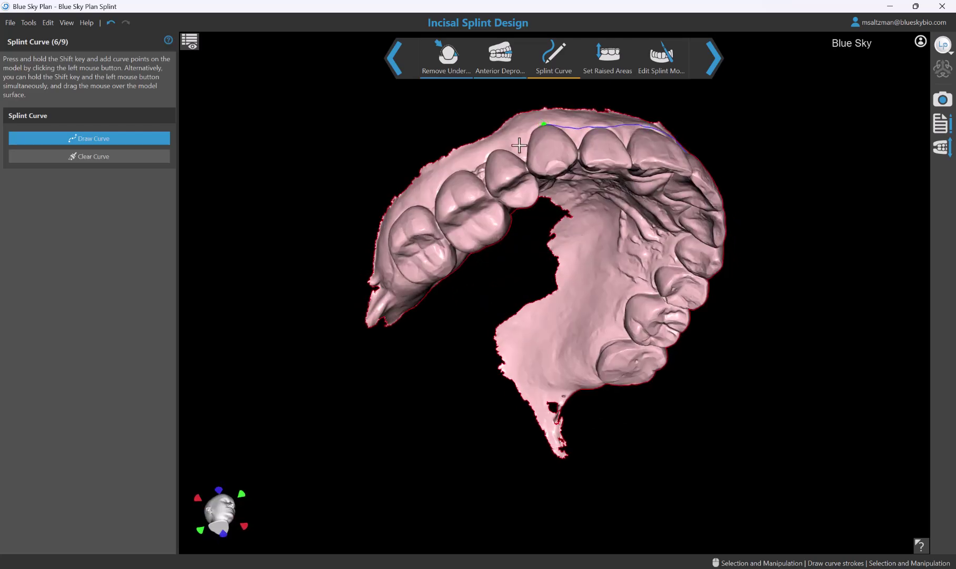
{"action": "left_click_drag", "start_coordinate": [550, 203], "coordinate": [535, 122]}
{"action": "left_click", "coordinate": [528, 177], "text": "shift"}
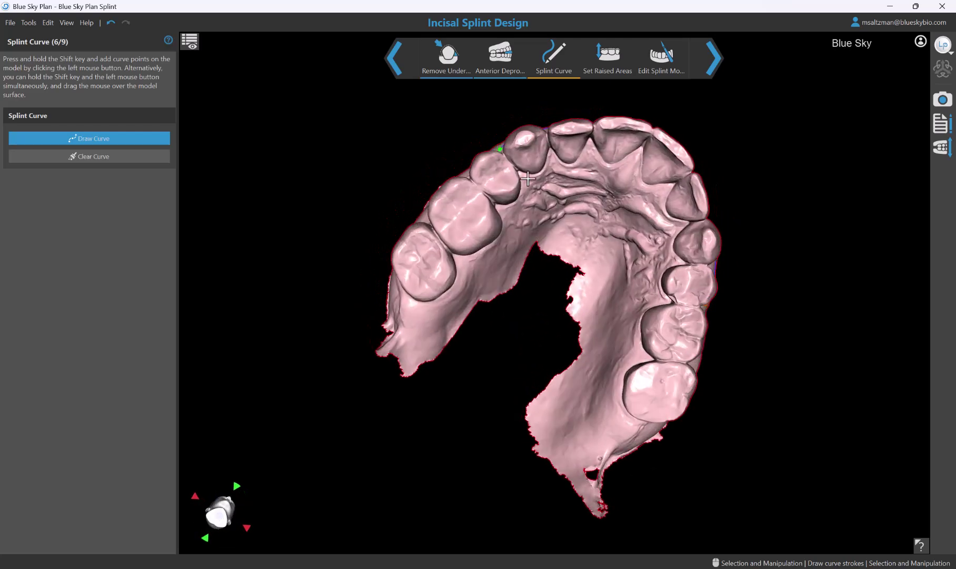
{"action": "mouse_move", "coordinate": [537, 173]}
{"action": "left_mouse_down", "text": "shift"}
{"action": "mouse_move", "coordinate": [586, 175]}
{"action": "mouse_move", "coordinate": [670, 219]}
{"action": "mouse_move", "coordinate": [670, 252]}
{"action": "mouse_move", "coordinate": [638, 259]}
{"action": "left_mouse_up", "text": "shift"}
{"action": "left_click", "coordinate": [667, 249], "text": "shift"}
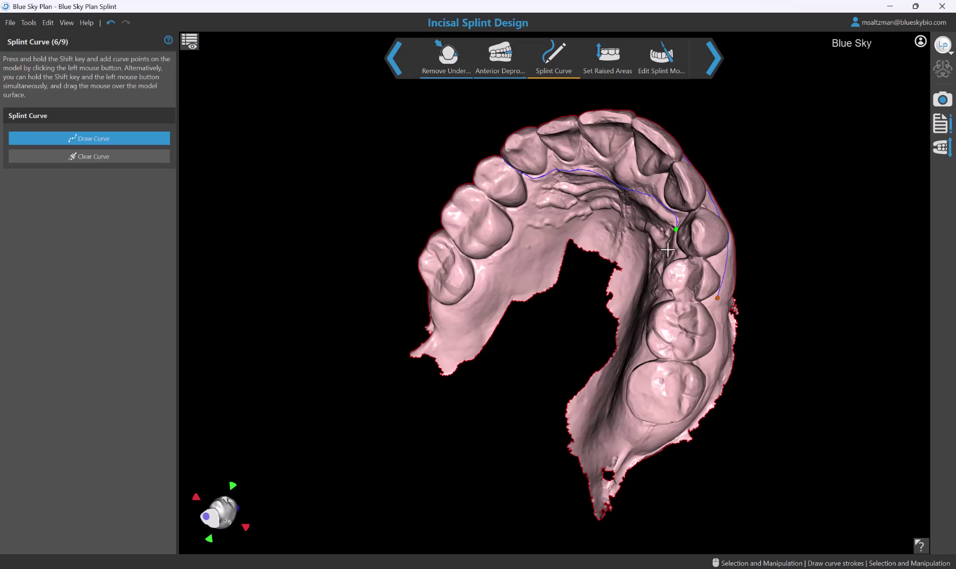
{"action": "left_click", "coordinate": [694, 258], "text": "shift"}
{"action": "left_click", "coordinate": [719, 267], "text": "shift"}
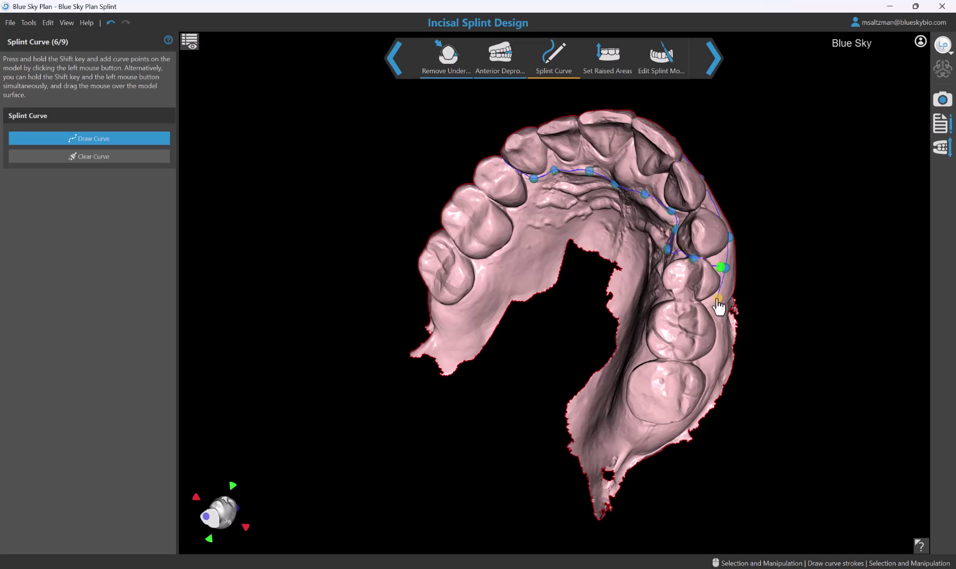
Check the splint curve all around, touch up its closing points beside the left canine, and proceed to Set Raised Areas.
{"action": "right_click_drag", "start_coordinate": [779, 254], "coordinate": [445, 354]}
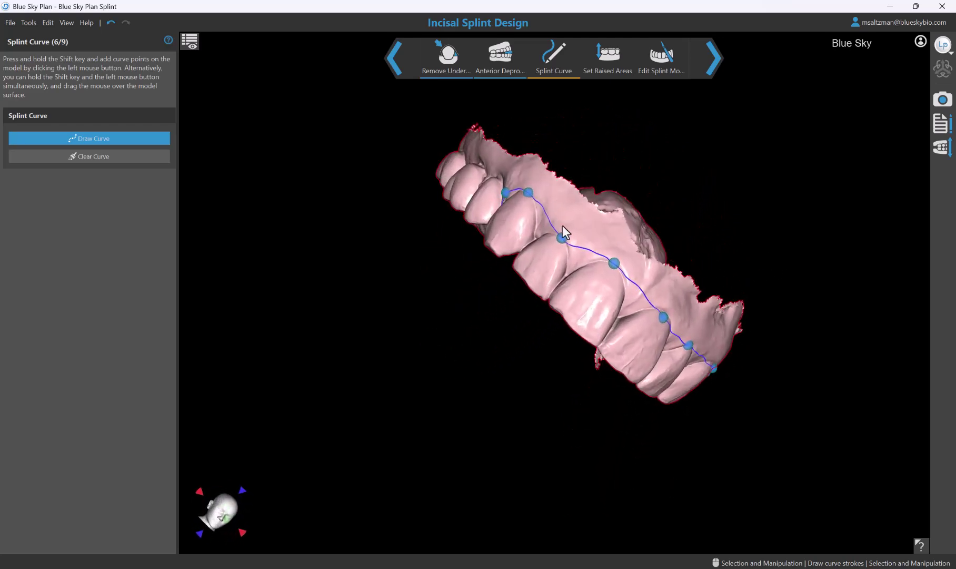
{"action": "right_click_drag", "start_coordinate": [519, 218], "coordinate": [672, 72]}
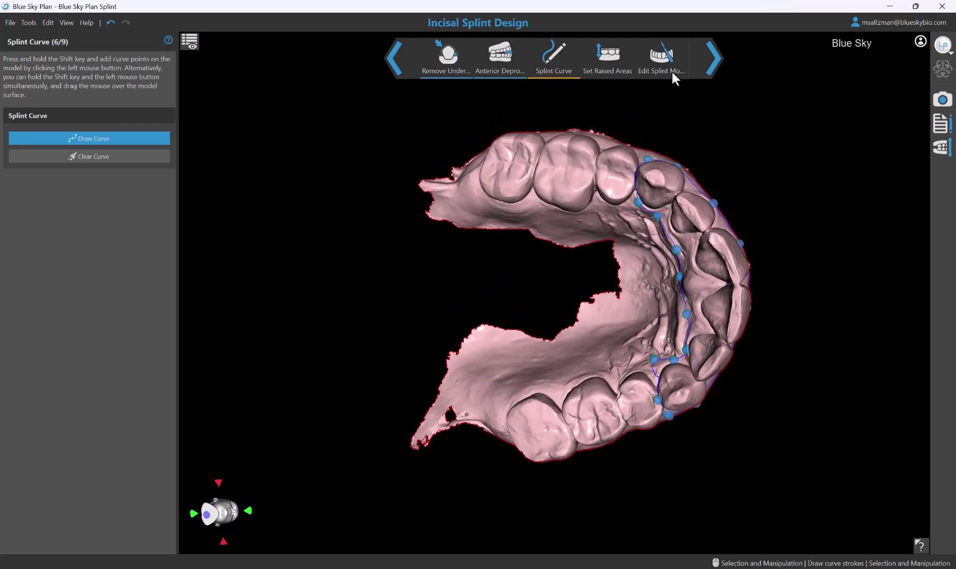
{"action": "right_click_drag", "start_coordinate": [526, 347], "coordinate": [654, 377]}
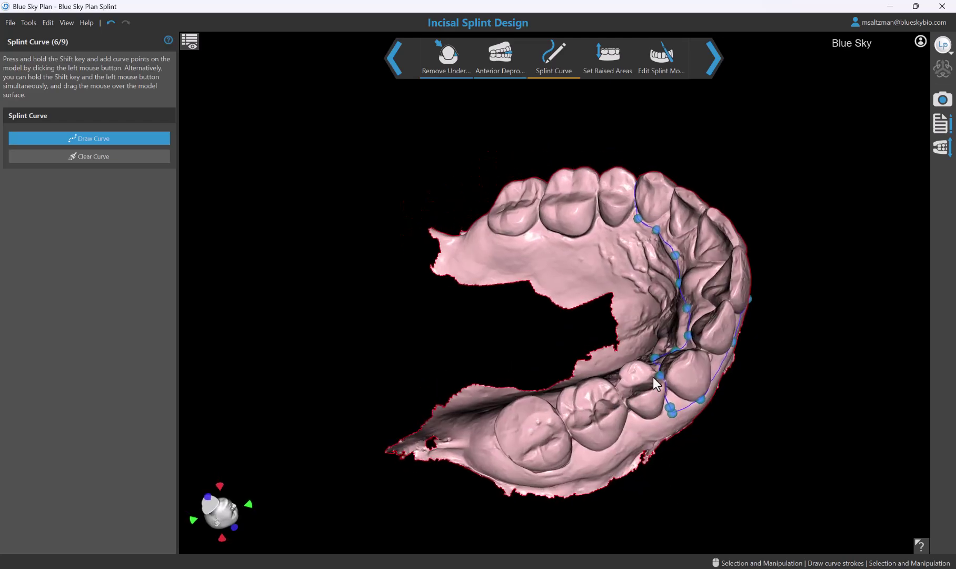
{"action": "left_click", "coordinate": [678, 414], "text": "shift"}
{"action": "right_click_drag", "start_coordinate": [661, 208], "coordinate": [424, 556]}
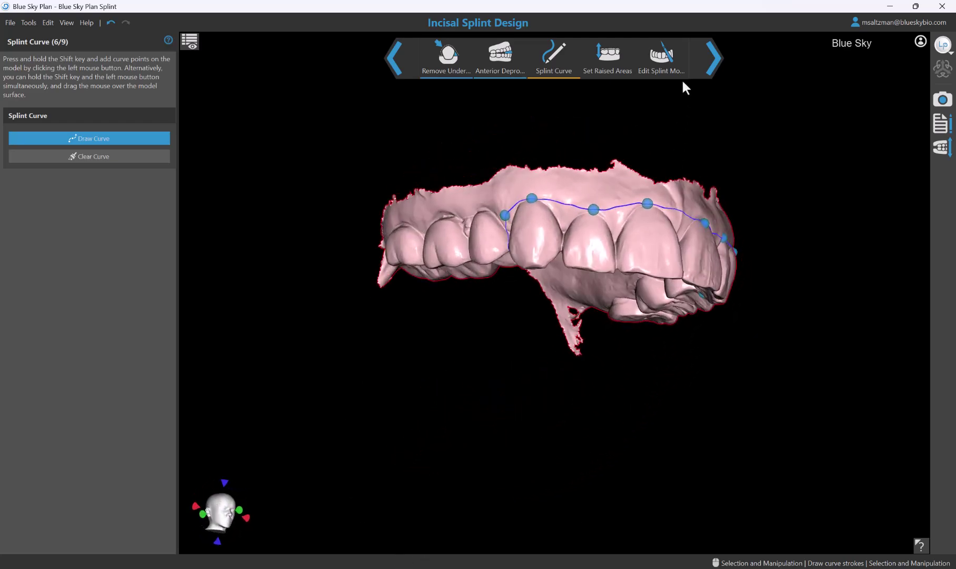
{"action": "left_click", "coordinate": [707, 71]}
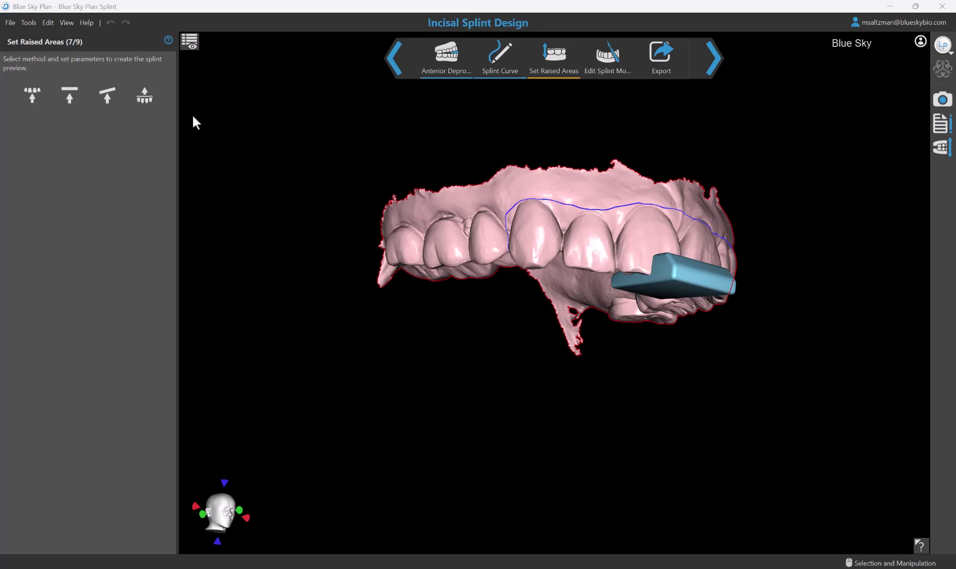
Preview the splint with Offset by Minimal Thickness and increase the splint minimal thickness to 2.20 mm.
{"action": "left_click", "coordinate": [142, 100]}
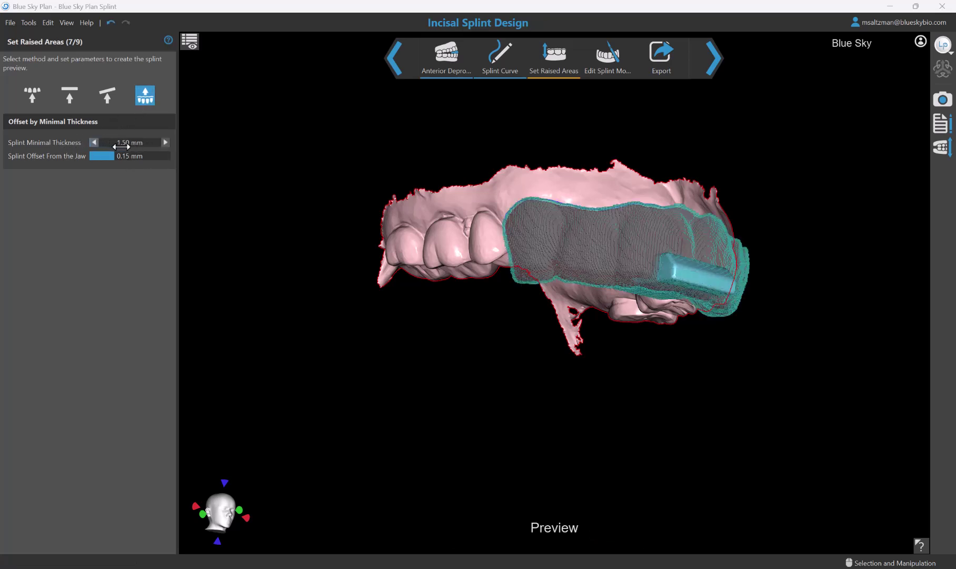
{"action": "left_click_drag", "start_coordinate": [870, 367], "coordinate": [769, 219]}
{"action": "left_click_drag", "start_coordinate": [782, 137], "coordinate": [564, 387]}
{"action": "scroll", "coordinate": [649, 490], "scroll_direction": "up", "scroll_amount": 3}
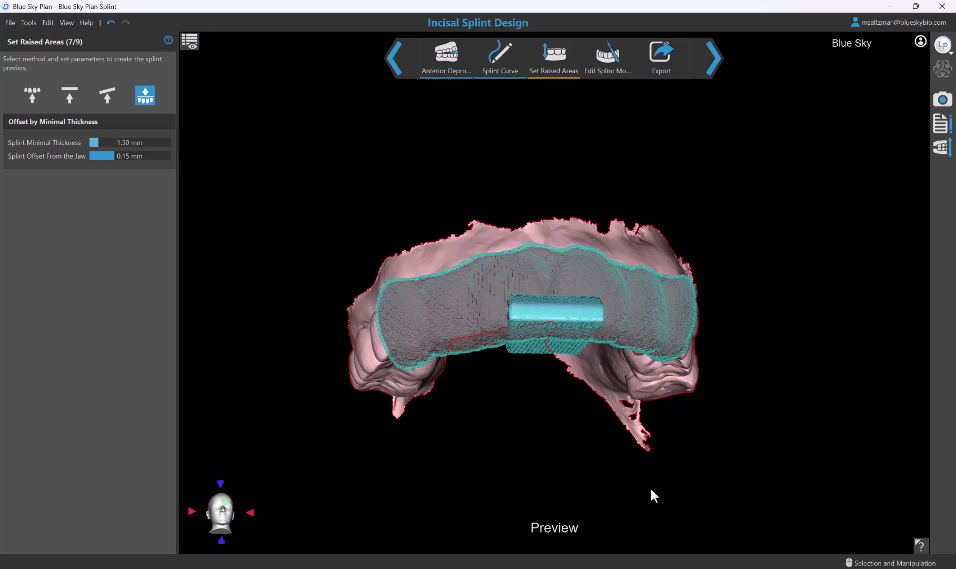
{"action": "mouse_move", "coordinate": [529, 445]}
{"action": "left_mouse_down"}
{"action": "mouse_move", "coordinate": [529, 333]}
{"action": "mouse_move", "coordinate": [512, 445]}
{"action": "mouse_move", "coordinate": [530, 465]}
{"action": "left_mouse_up"}
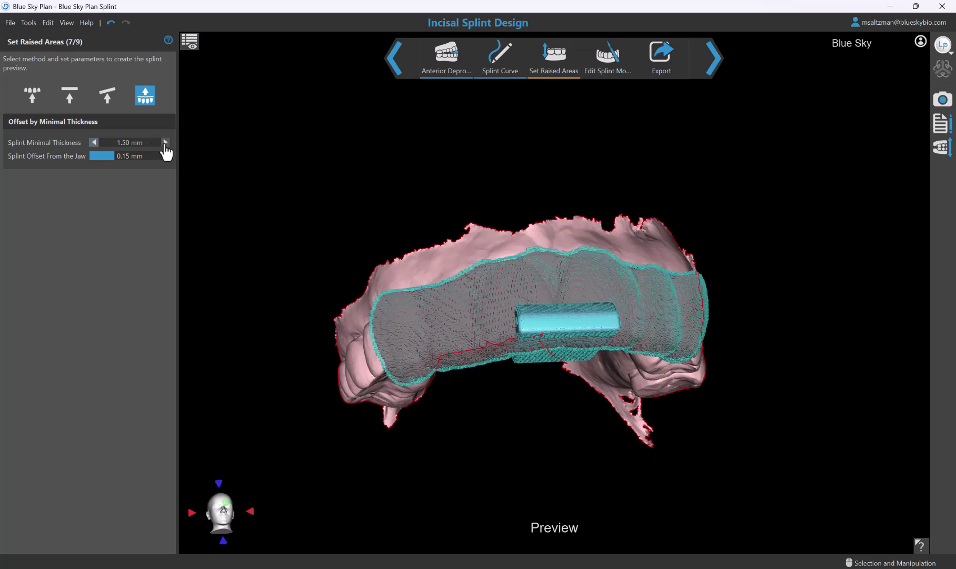
{"action": "left_click", "coordinate": [165, 143]}
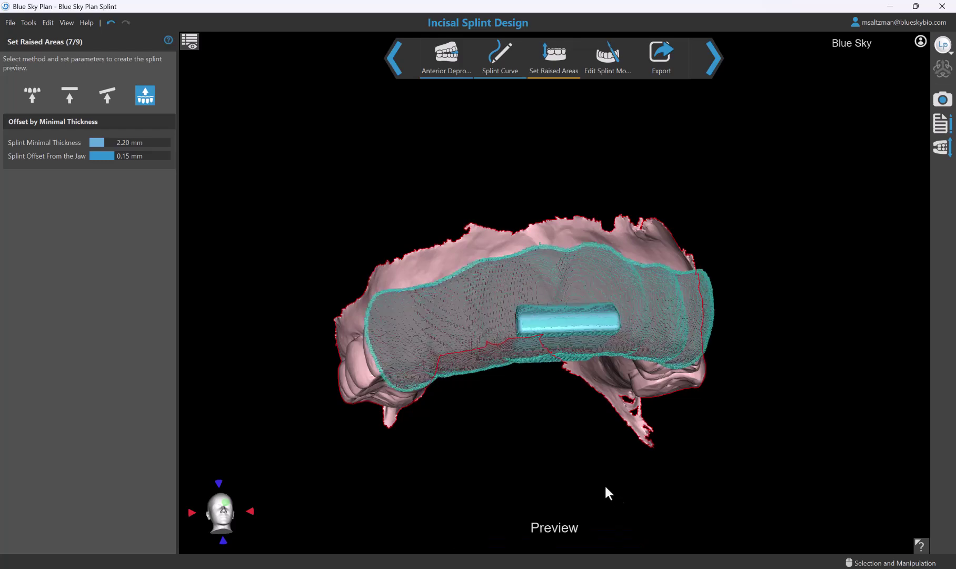
{"action": "right_click_drag", "start_coordinate": [604, 484], "coordinate": [646, 428]}
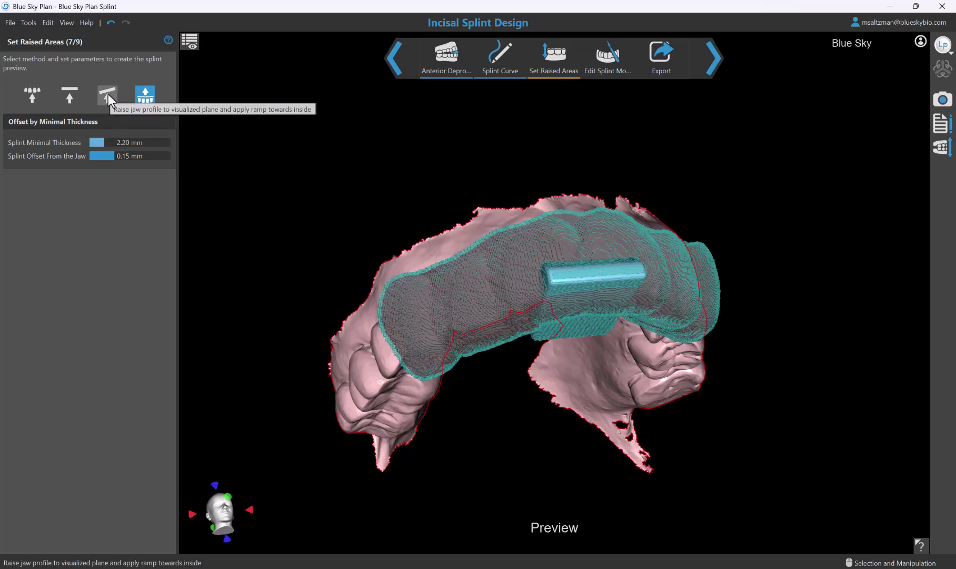
Switch to Raise to Plane and lower the plane slightly at the incisal edge in the side view.
{"action": "left_click", "coordinate": [71, 100]}
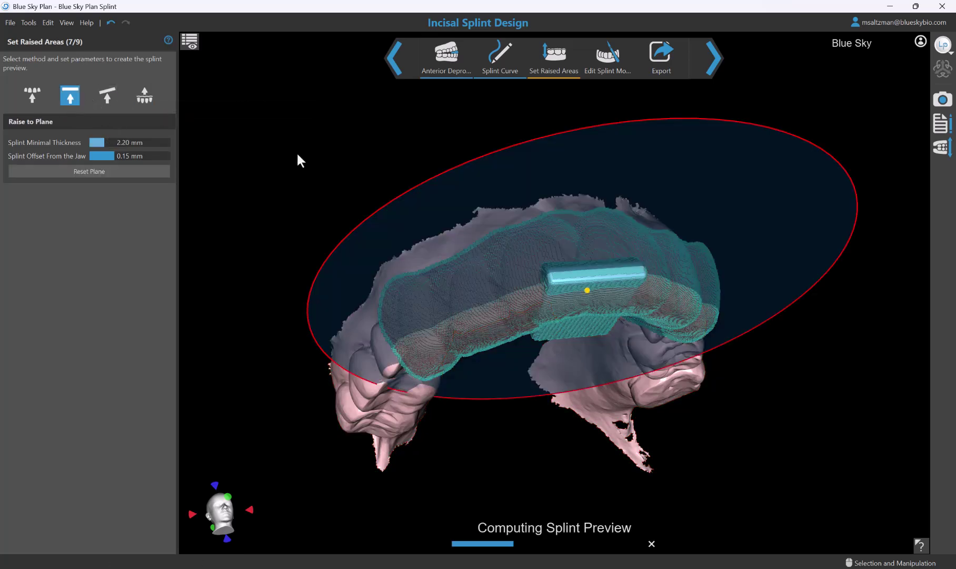
{"action": "left_click_drag", "start_coordinate": [308, 155], "coordinate": [328, 164]}
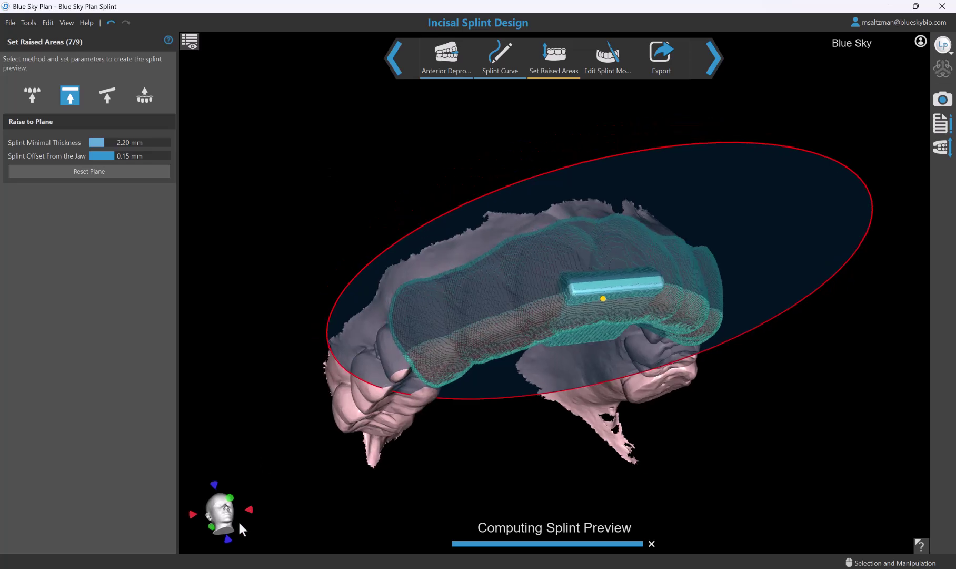
{"action": "left_click", "coordinate": [249, 510]}
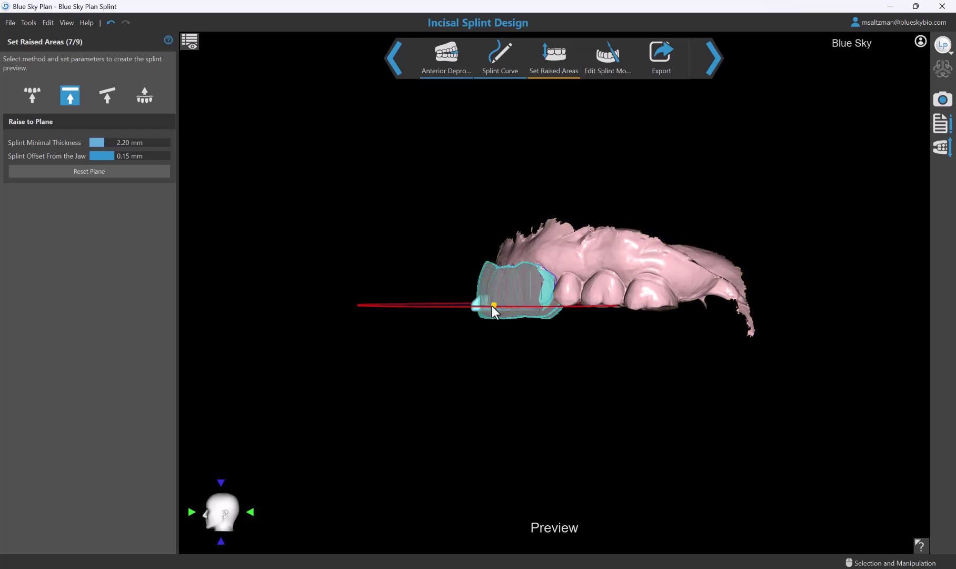
{"action": "left_click_drag", "start_coordinate": [491, 306], "coordinate": [492, 307]}
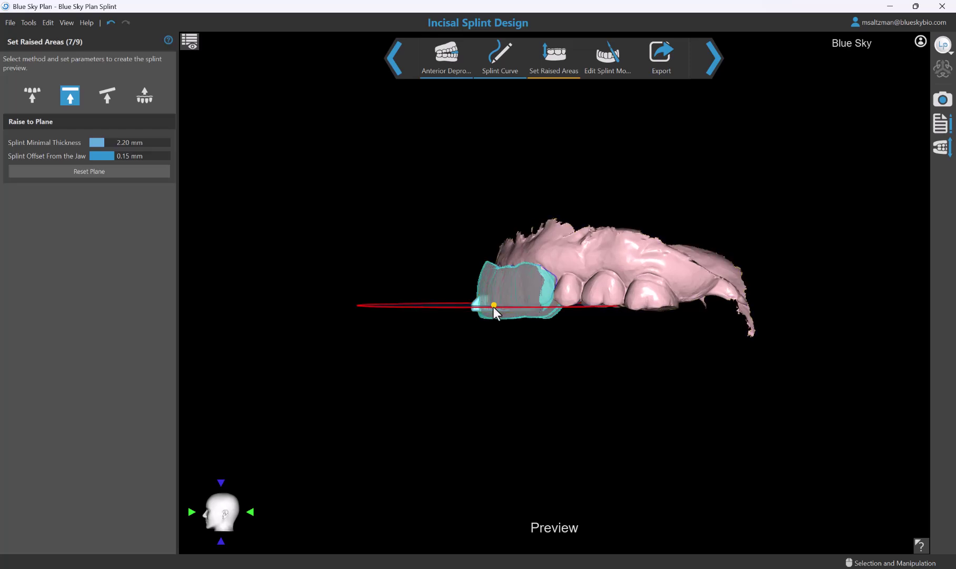
{"action": "left_click", "coordinate": [465, 304]}
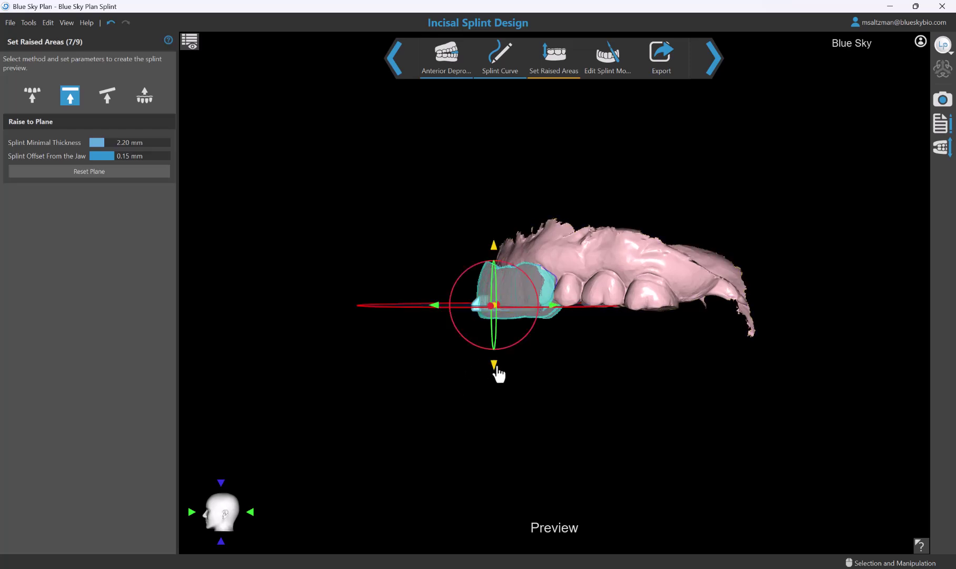
{"action": "left_click_drag", "start_coordinate": [494, 374], "coordinate": [487, 367]}
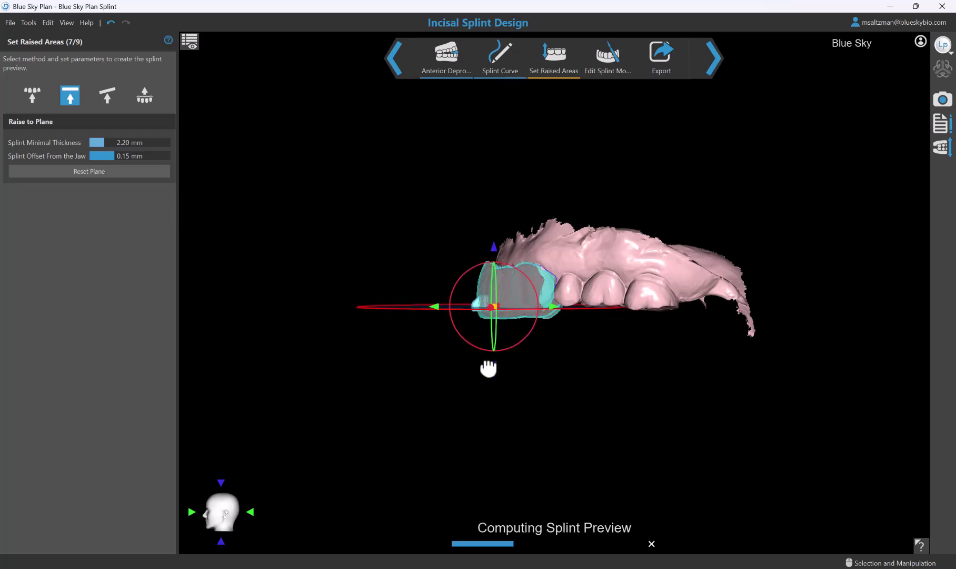
{"action": "scroll", "coordinate": [469, 491], "scroll_direction": "up", "scroll_amount": 5}
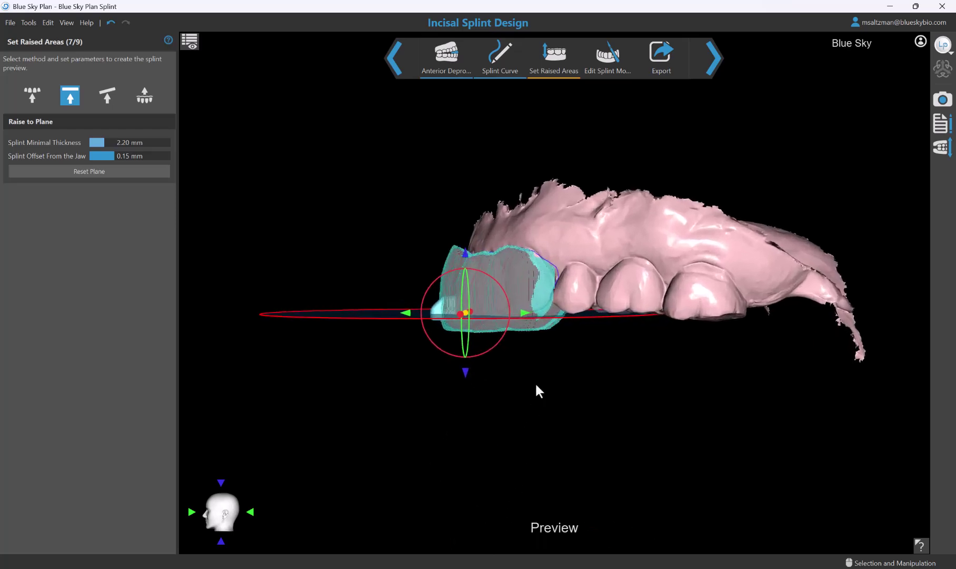
Select the anterior deprogrammer and shift it slightly downward, away from the upper gums, in two small moves.
{"action": "right_click_drag", "start_coordinate": [386, 426], "coordinate": [465, 426]}
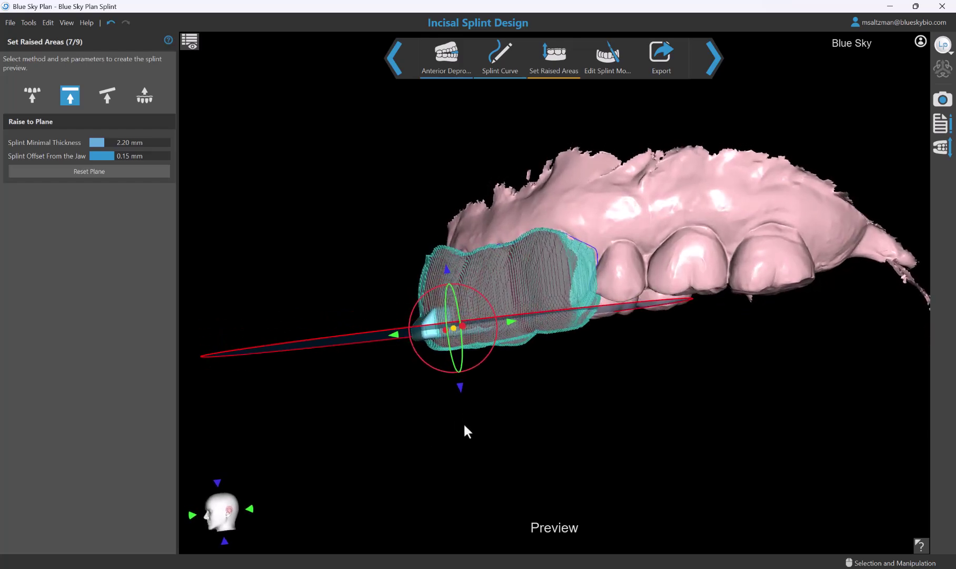
{"action": "left_click", "coordinate": [428, 335]}
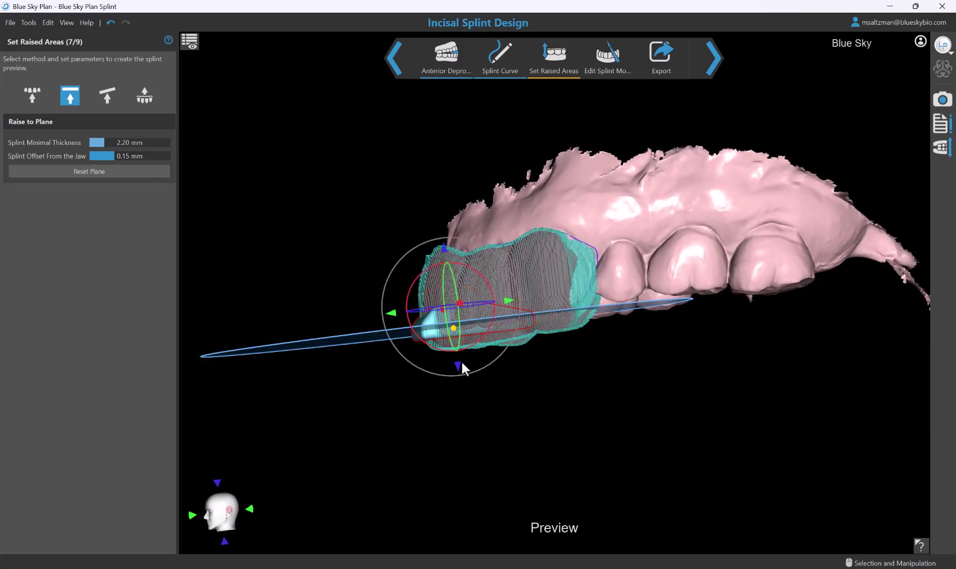
{"action": "left_click_drag", "start_coordinate": [459, 374], "coordinate": [455, 374]}
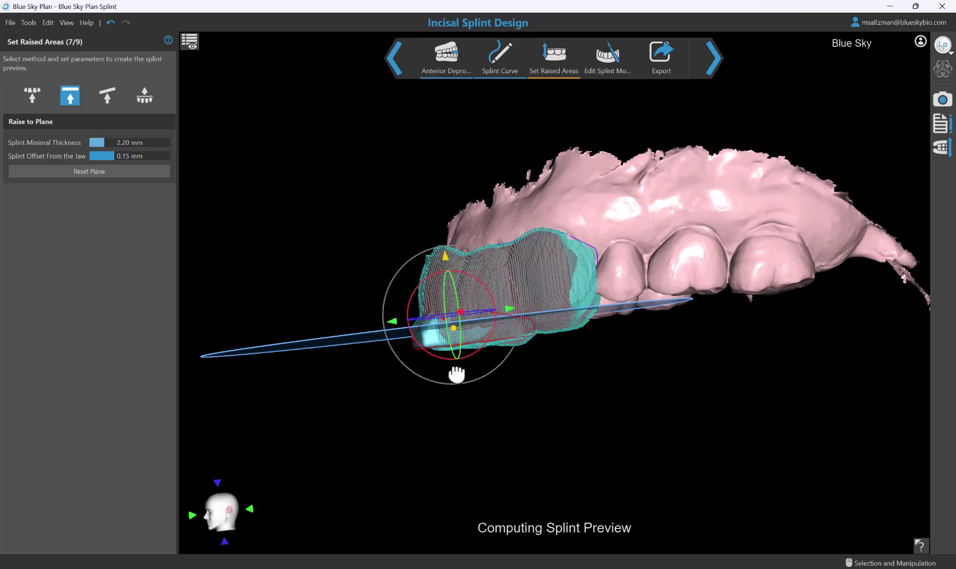
{"action": "right_click_drag", "start_coordinate": [455, 373], "coordinate": [474, 126]}
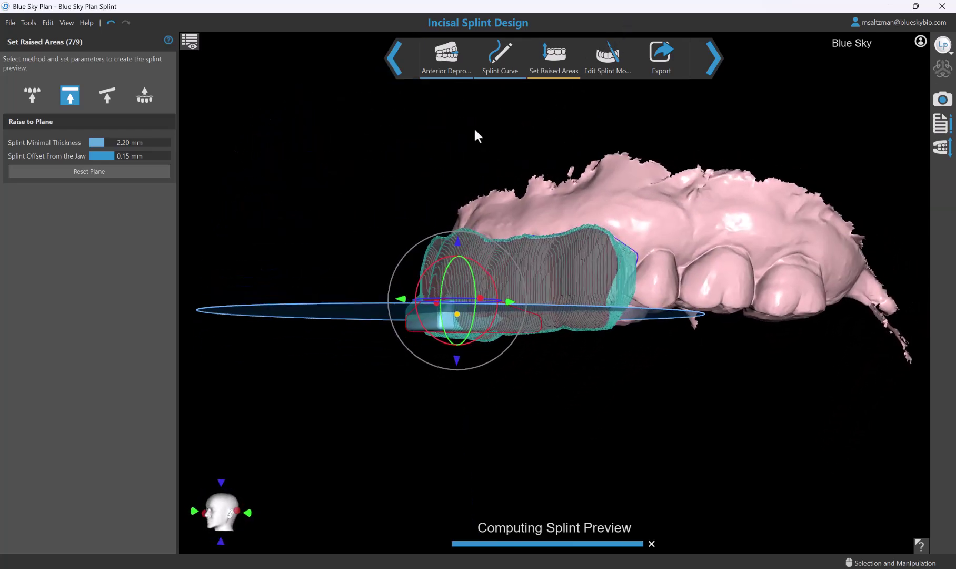
{"action": "right_click_drag", "start_coordinate": [399, 333], "coordinate": [428, 342]}
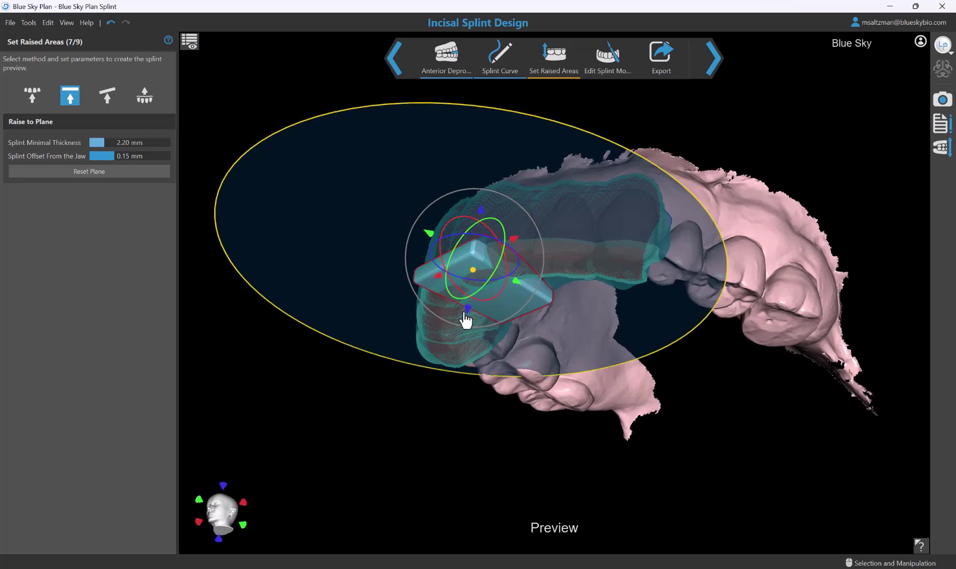
{"action": "left_click_drag", "start_coordinate": [467, 313], "coordinate": [465, 322]}
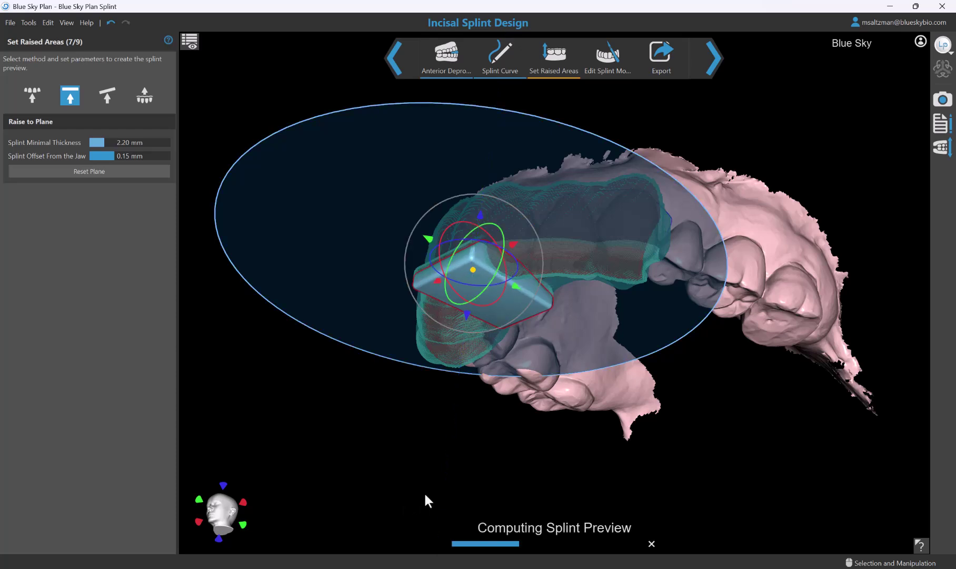
{"action": "left_click_drag", "start_coordinate": [515, 458], "coordinate": [437, 533]}
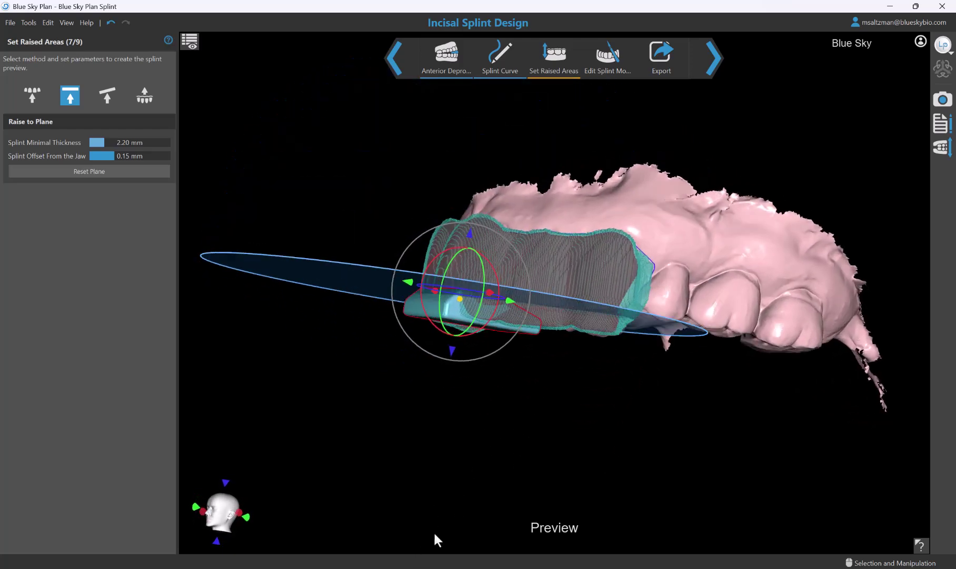
Reselect the raising plane and lower it slightly further below the front teeth.
{"action": "left_click", "coordinate": [346, 282]}
{"action": "left_click", "coordinate": [376, 284]}
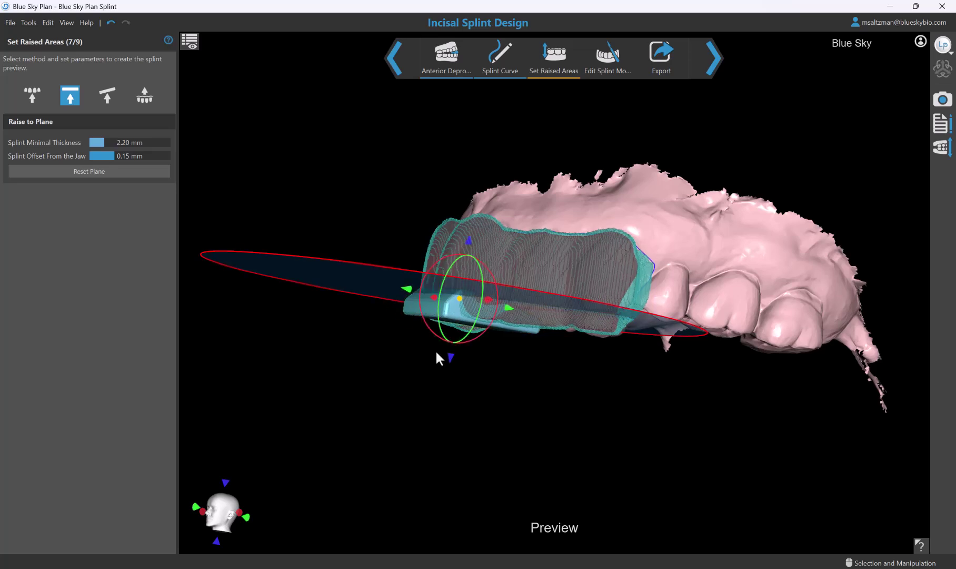
{"action": "left_click_drag", "start_coordinate": [452, 368], "coordinate": [442, 389]}
{"action": "right_click_drag", "start_coordinate": [520, 414], "coordinate": [474, 385]}
{"action": "left_click_drag", "start_coordinate": [451, 384], "coordinate": [454, 378]}
{"action": "right_click_drag", "start_coordinate": [367, 519], "coordinate": [562, 463]}
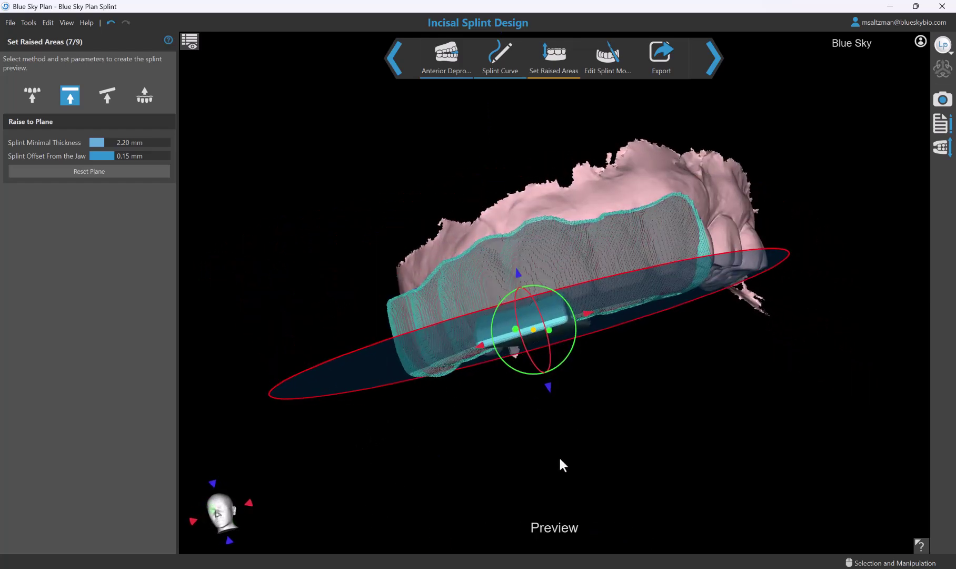
Switch to Raise by Ramp with the 15.0° ramp angle and tilt the plane slightly beneath the front teeth.
{"action": "left_click", "coordinate": [106, 95]}
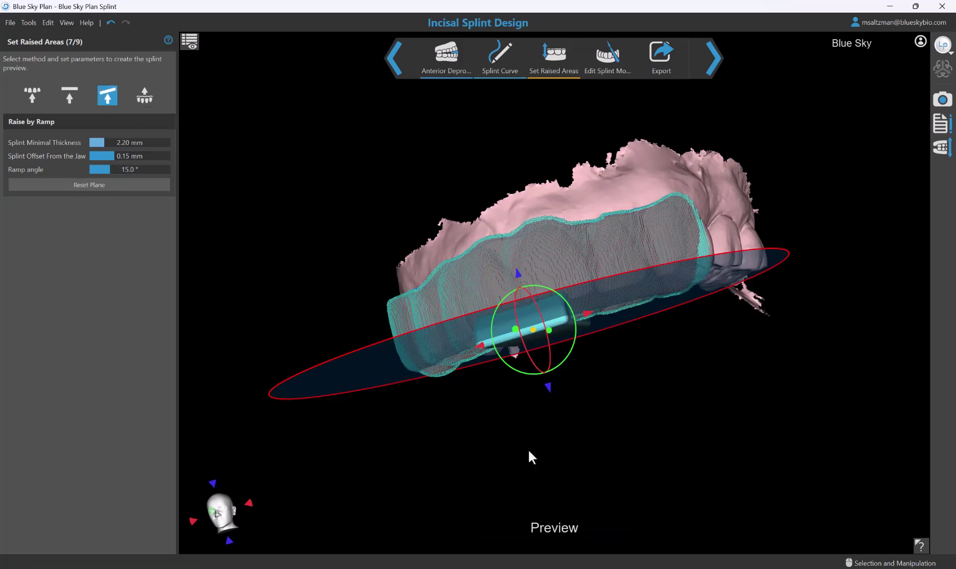
{"action": "right_click_drag", "start_coordinate": [529, 456], "coordinate": [365, 438]}
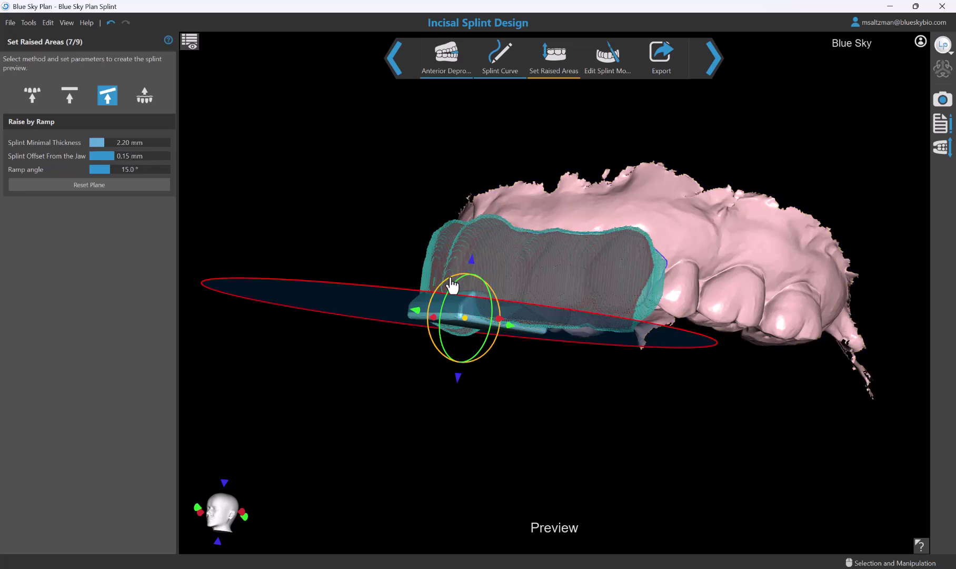
{"action": "left_click_drag", "start_coordinate": [452, 285], "coordinate": [446, 278]}
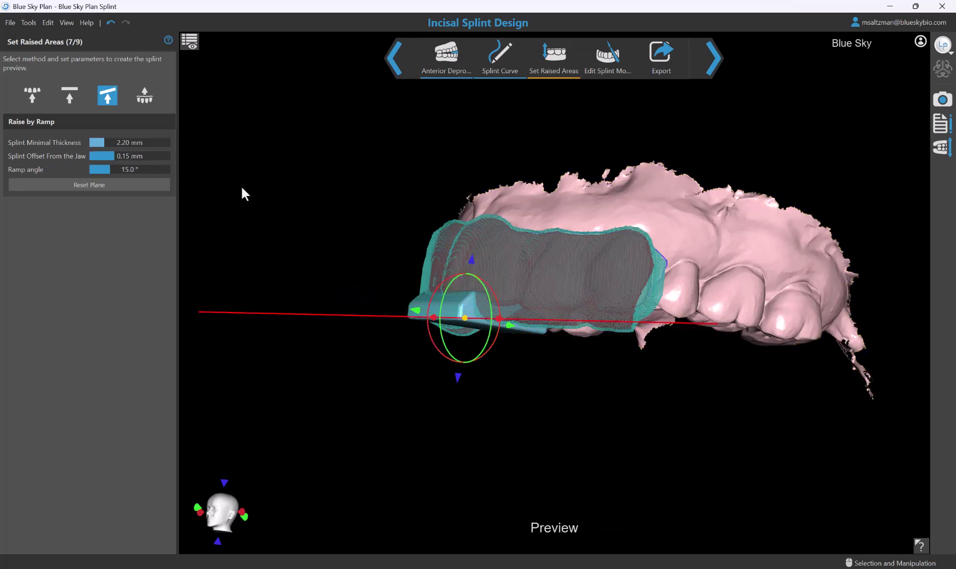
Set the splint offset from the jaw to 0.30 mm and use Offset by Minimal Thickness with a 1.50 mm minimal thickness.
{"action": "double_click", "coordinate": [122, 156]}
{"action": "key", "text": "Return"}
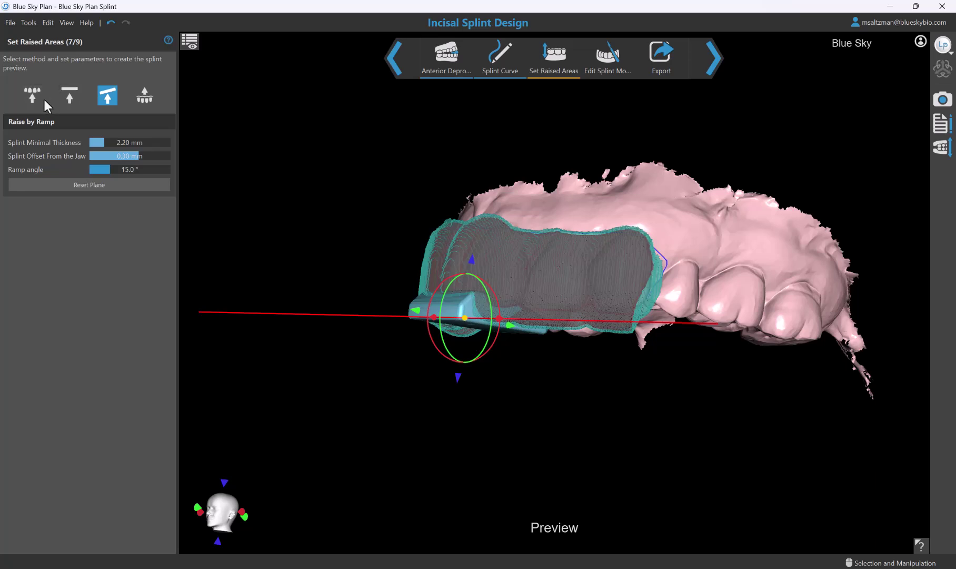
{"action": "left_click", "coordinate": [145, 96]}
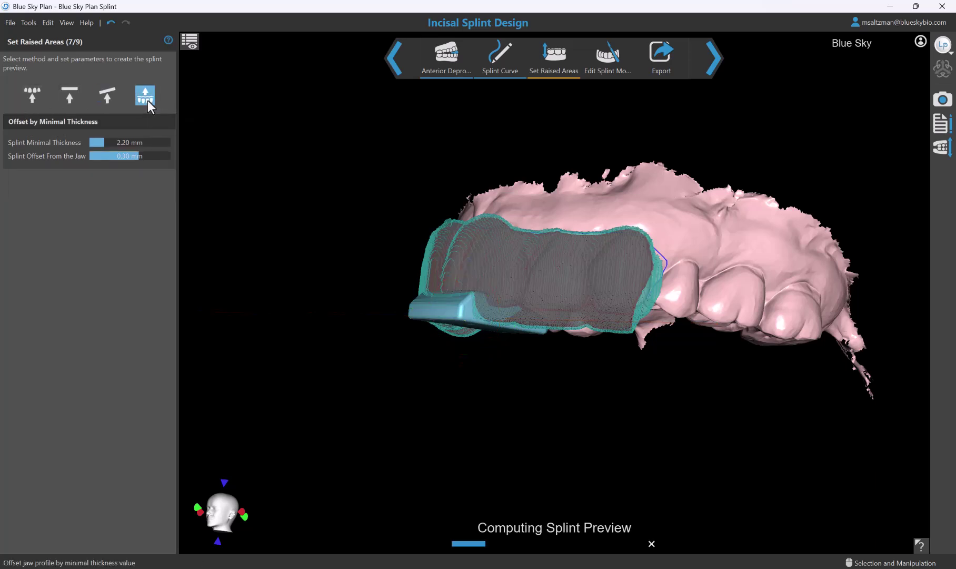
{"action": "double_click", "coordinate": [148, 139]}
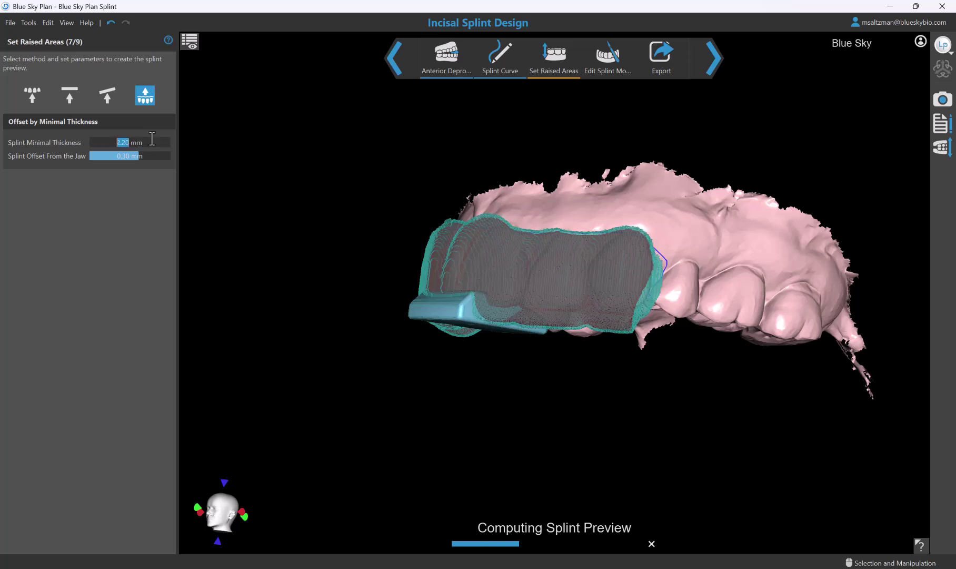
{"action": "type", "text": "1.0"}
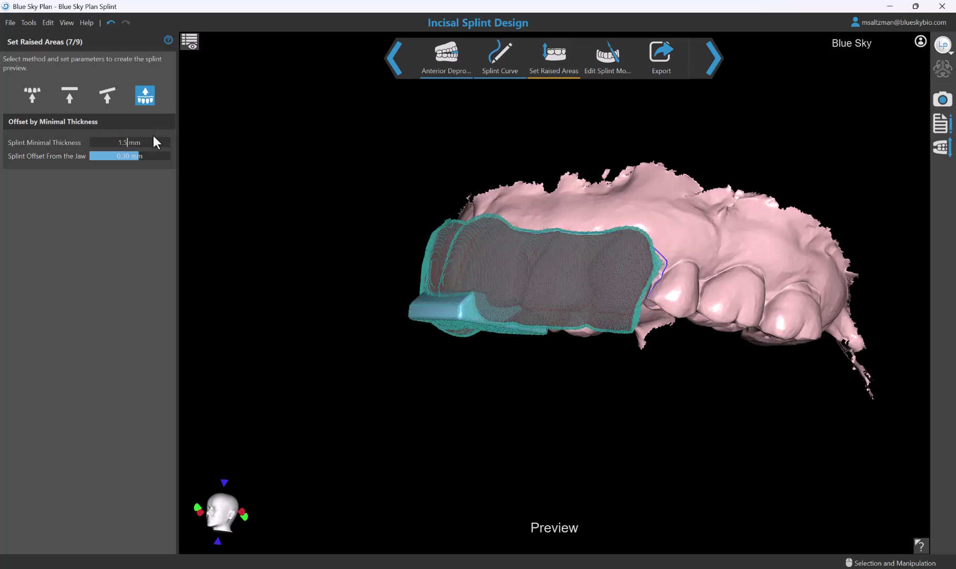
{"action": "left_click", "coordinate": [264, 339]}
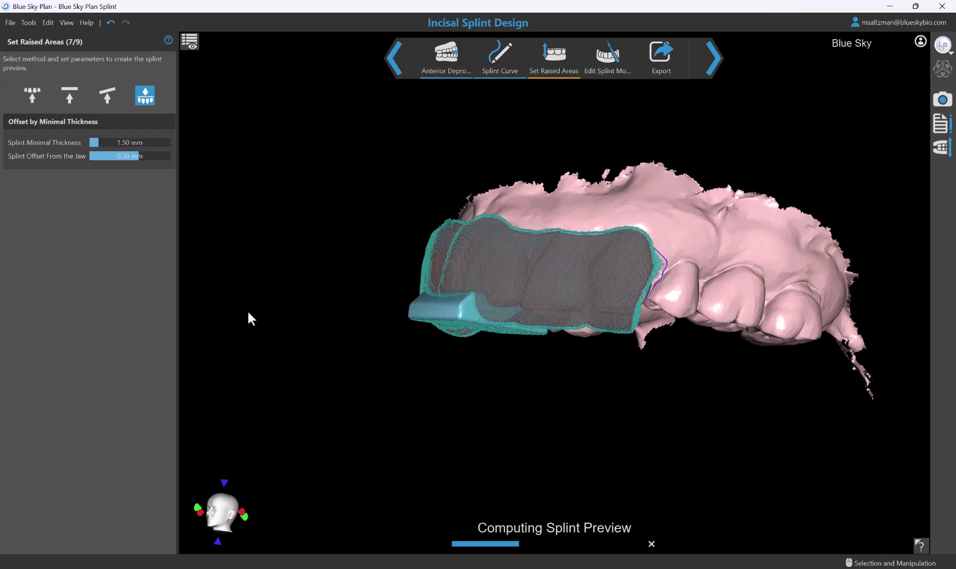
Check the splint preview, proceed to Edit Splint Model, and inspect the generated splint from the front and side.
{"action": "right_click_drag", "start_coordinate": [484, 407], "coordinate": [598, 434]}
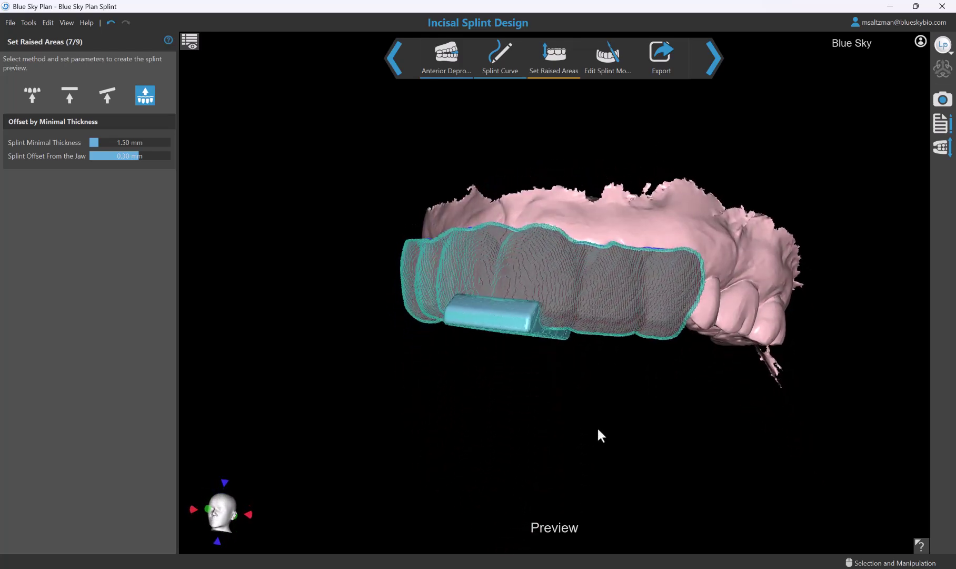
{"action": "scroll", "coordinate": [595, 434], "scroll_direction": "up", "scroll_amount": 4}
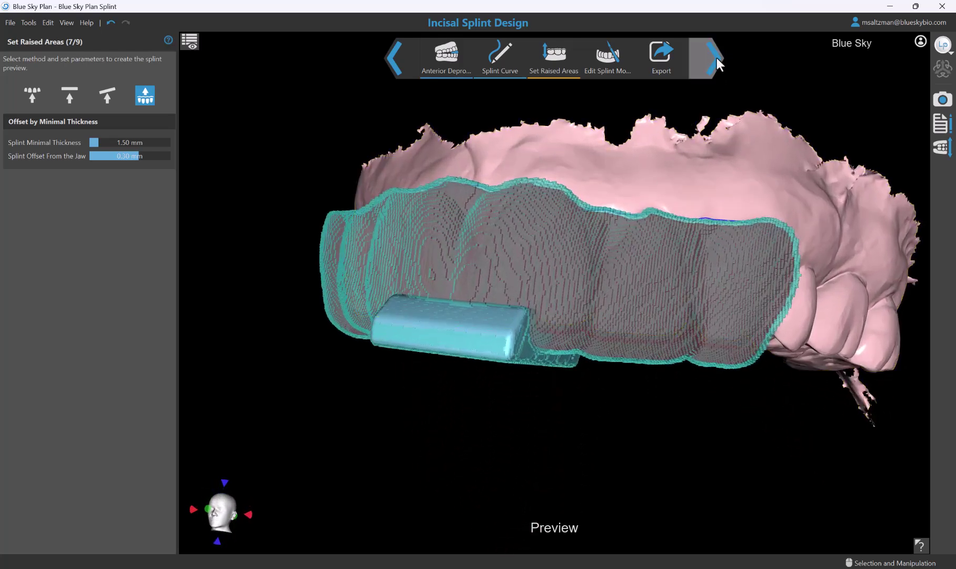
{"action": "left_click", "coordinate": [713, 58]}
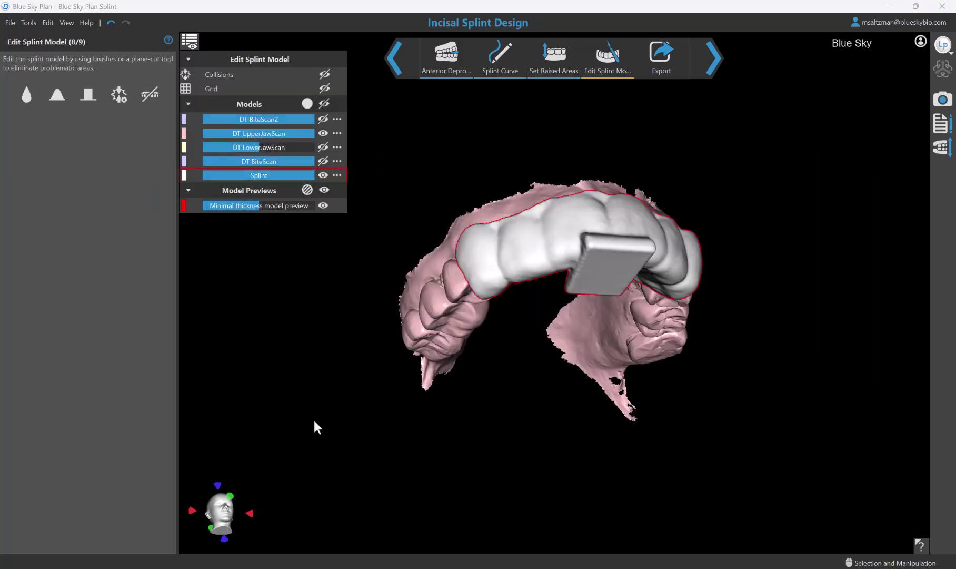
{"action": "left_click_drag", "start_coordinate": [313, 428], "coordinate": [458, 474]}
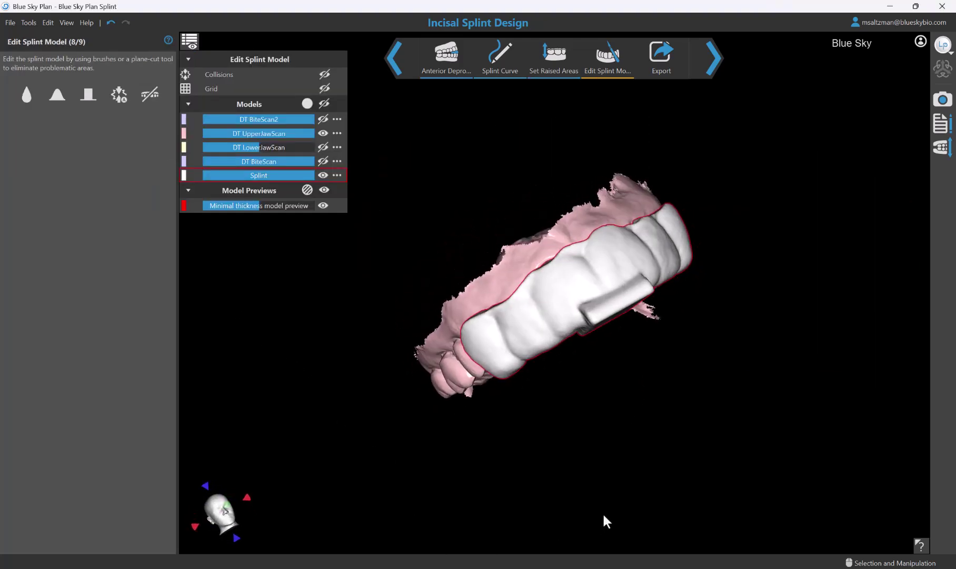
{"action": "scroll", "coordinate": [600, 413], "scroll_direction": "up", "scroll_amount": 2}
{"action": "left_click_drag", "start_coordinate": [598, 407], "coordinate": [583, 496]}
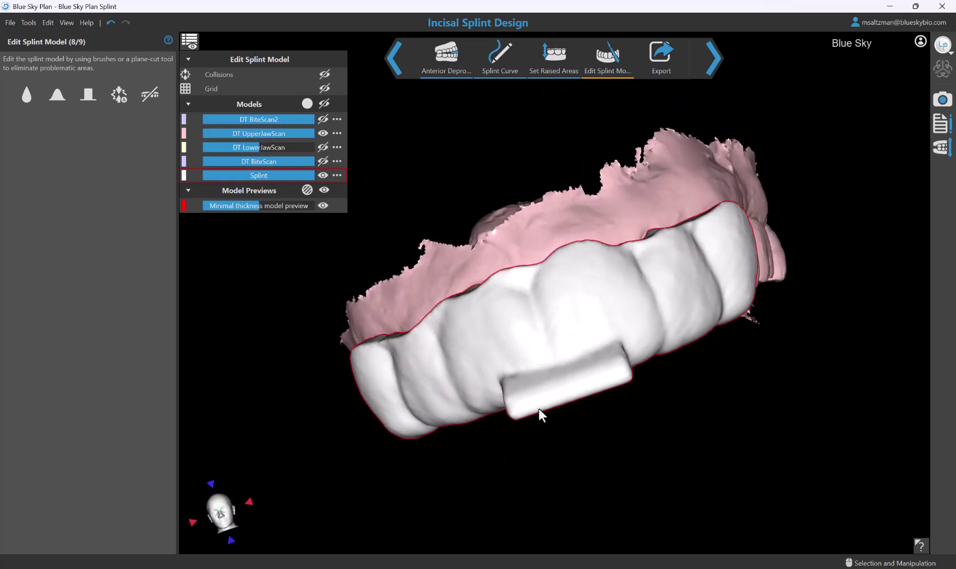
{"action": "left_click_drag", "start_coordinate": [388, 463], "coordinate": [479, 362]}
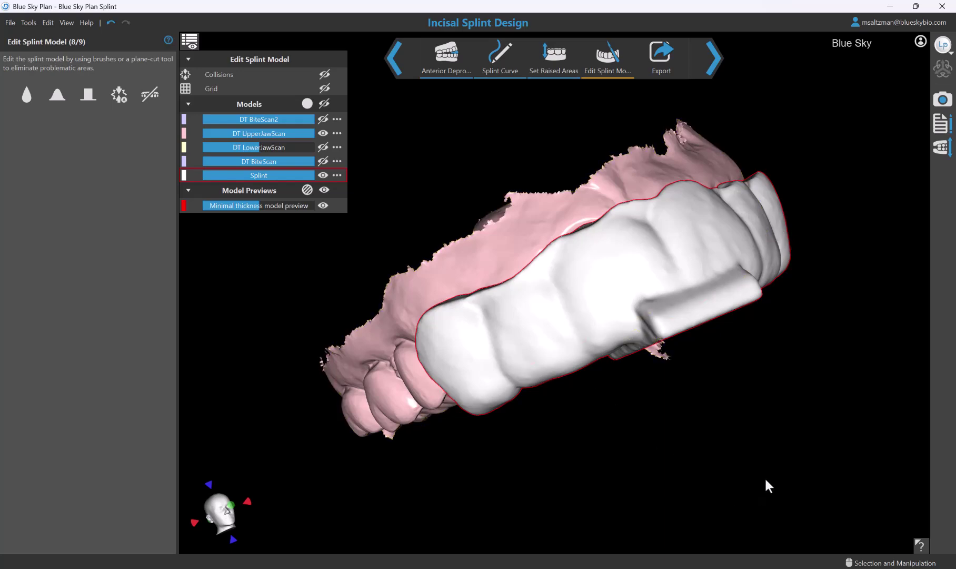
Turn on the Collisions display and examine the splint's front, underside and raised platform for contact areas.
{"action": "left_click_drag", "start_coordinate": [767, 484], "coordinate": [668, 478]}
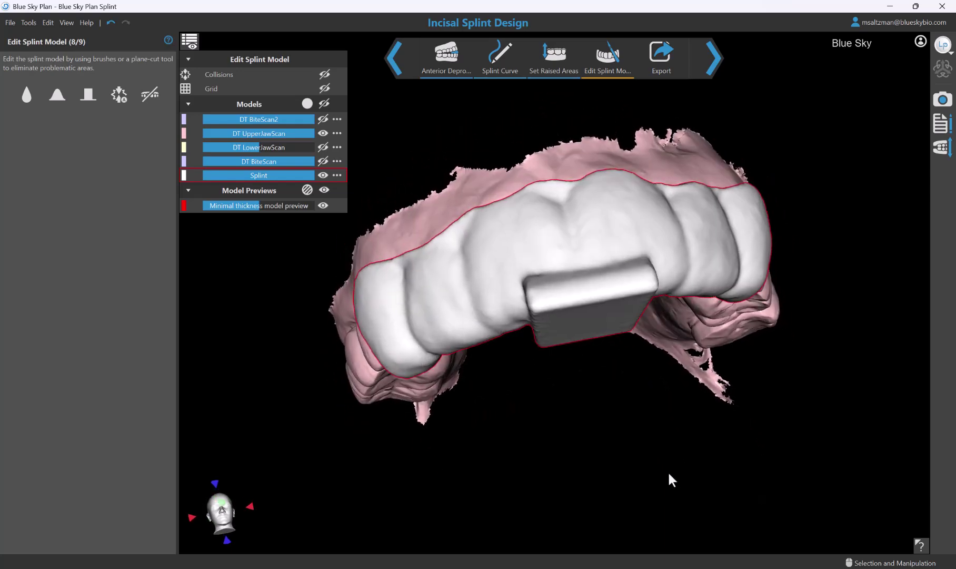
{"action": "scroll", "coordinate": [663, 441], "scroll_direction": "up", "scroll_amount": 3}
{"action": "left_click_drag", "start_coordinate": [579, 444], "coordinate": [570, 457]}
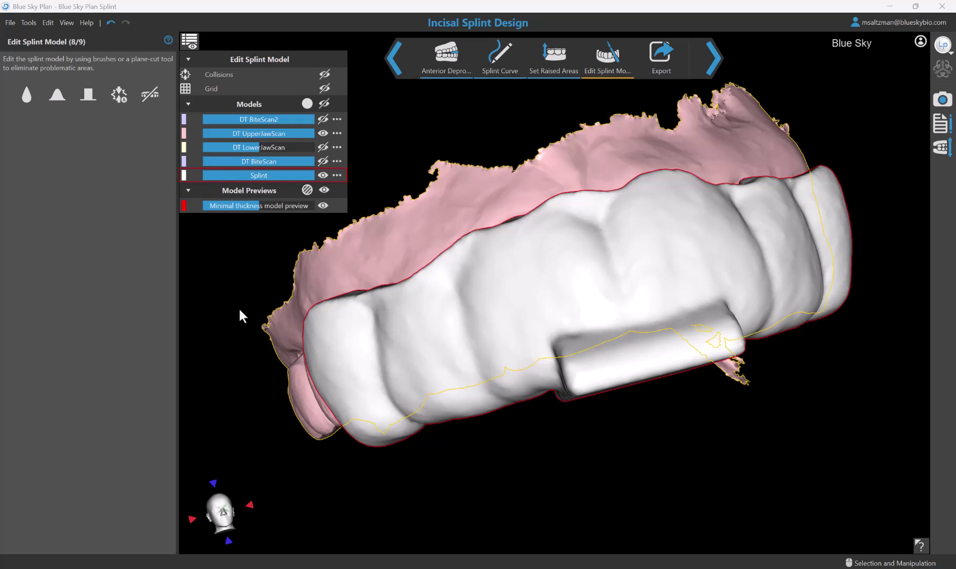
{"action": "left_click_drag", "start_coordinate": [241, 314], "coordinate": [474, 498]}
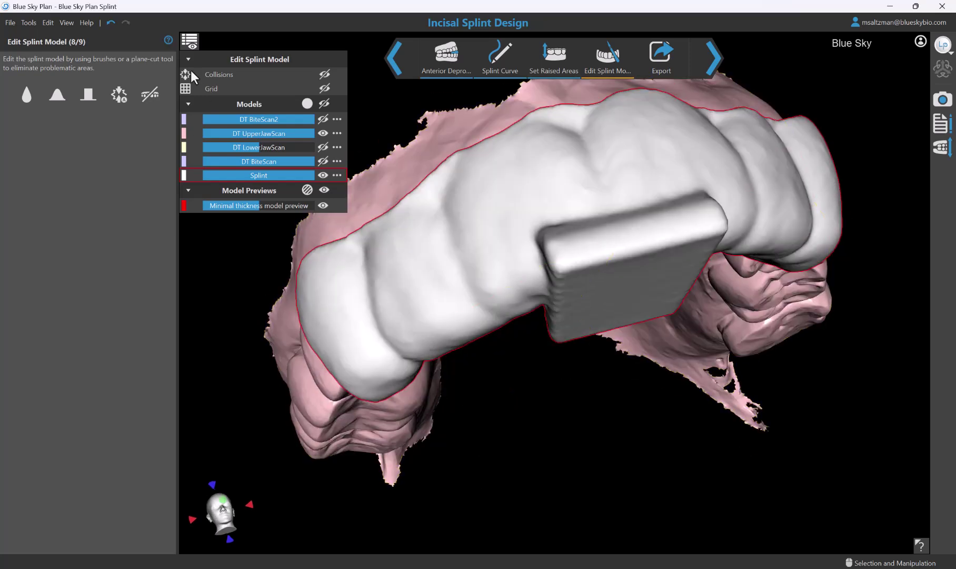
{"action": "left_click", "coordinate": [324, 74]}
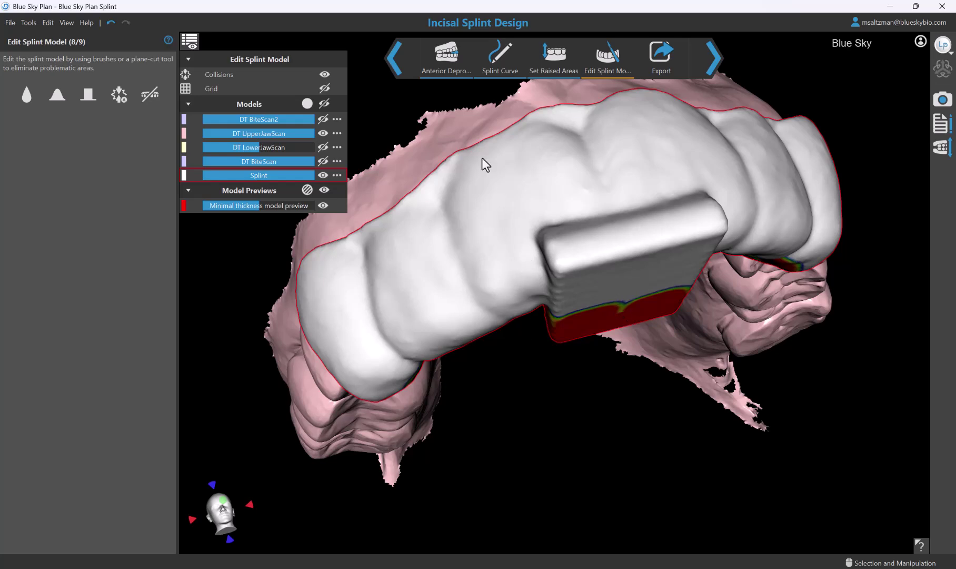
{"action": "left_click", "coordinate": [324, 74]}
{"action": "left_click", "coordinate": [325, 74]}
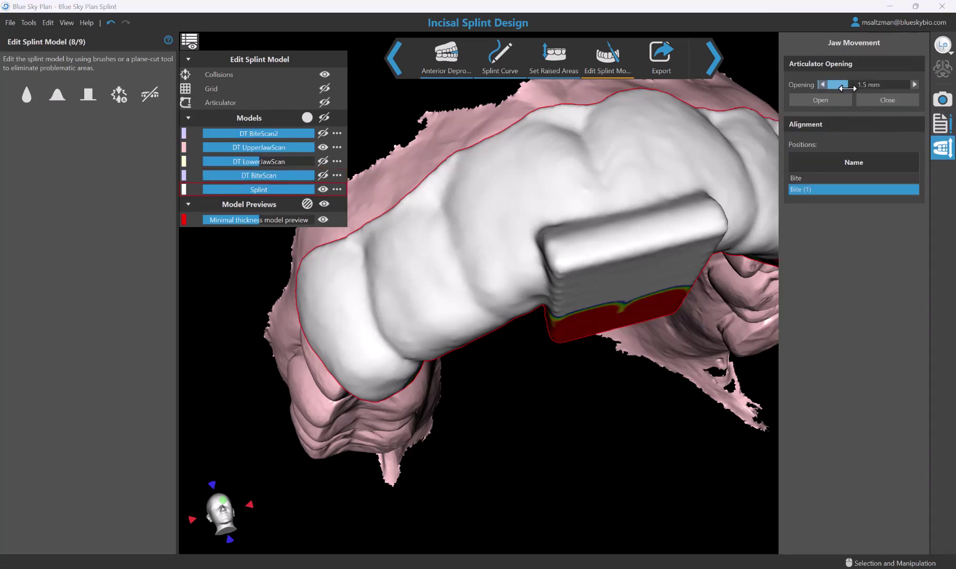
Open the articulator further with the lower jaw scan shown, and look over the Notes and Measurements tools.
{"action": "left_click_drag", "start_coordinate": [848, 88], "coordinate": [857, 88]}
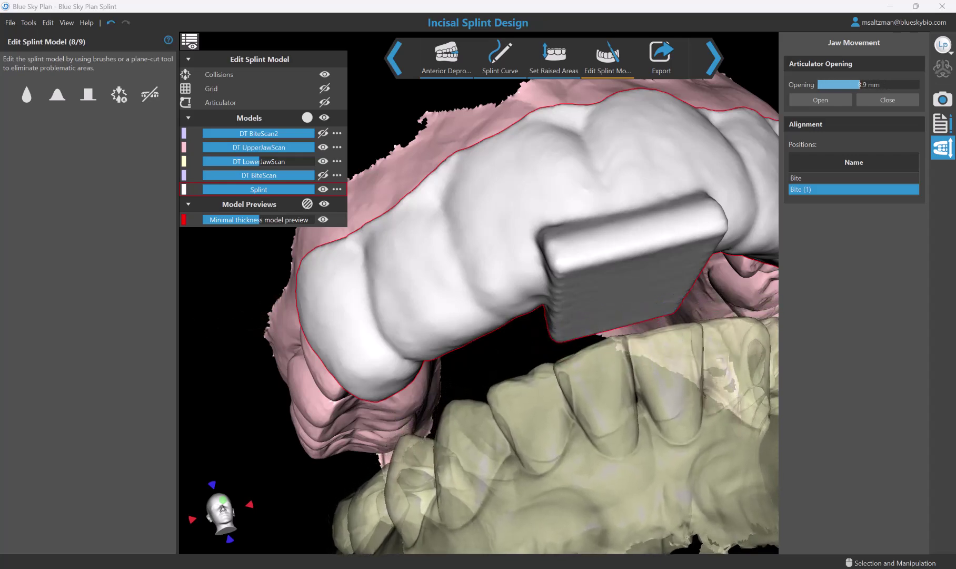
{"action": "left_click", "coordinate": [942, 132]}
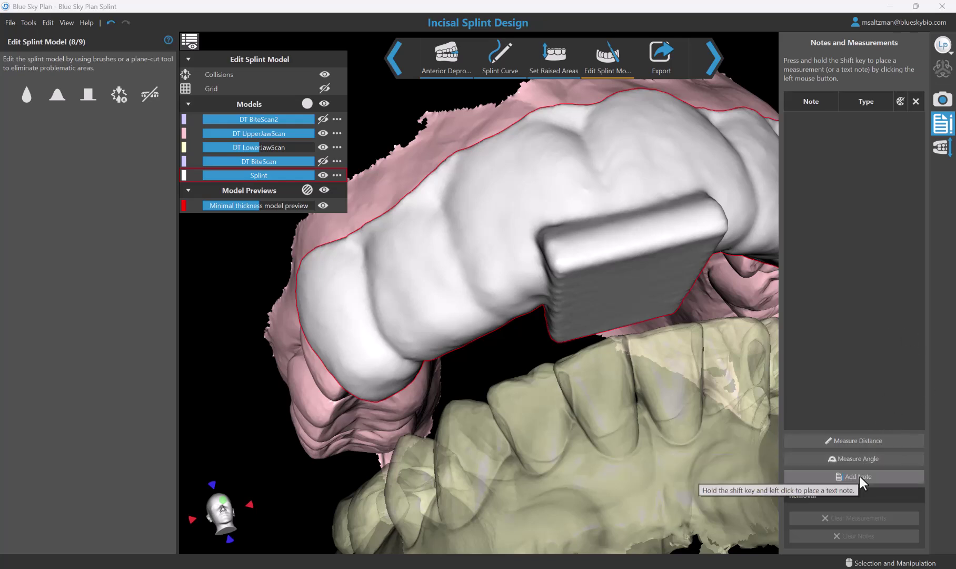
{"action": "left_click", "coordinate": [943, 101]}
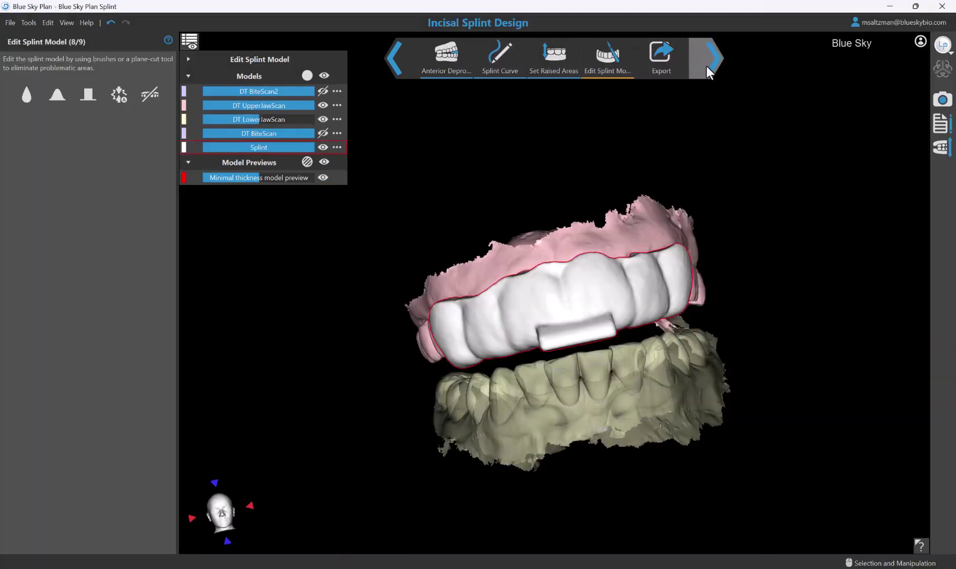
Proceed to the Export stage and check the available file formats, keeping STL.
{"action": "left_click", "coordinate": [710, 67]}
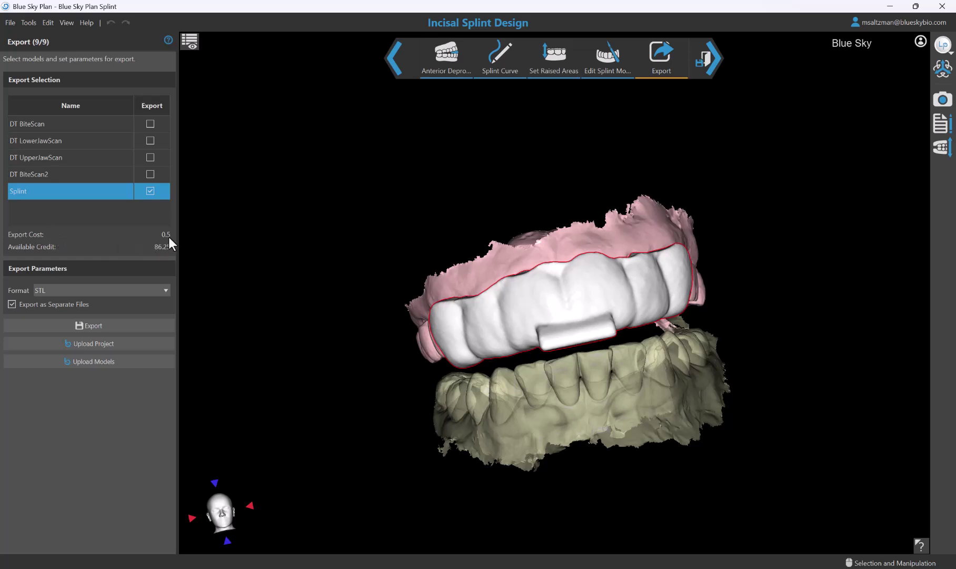
{"action": "left_click", "coordinate": [166, 290]}
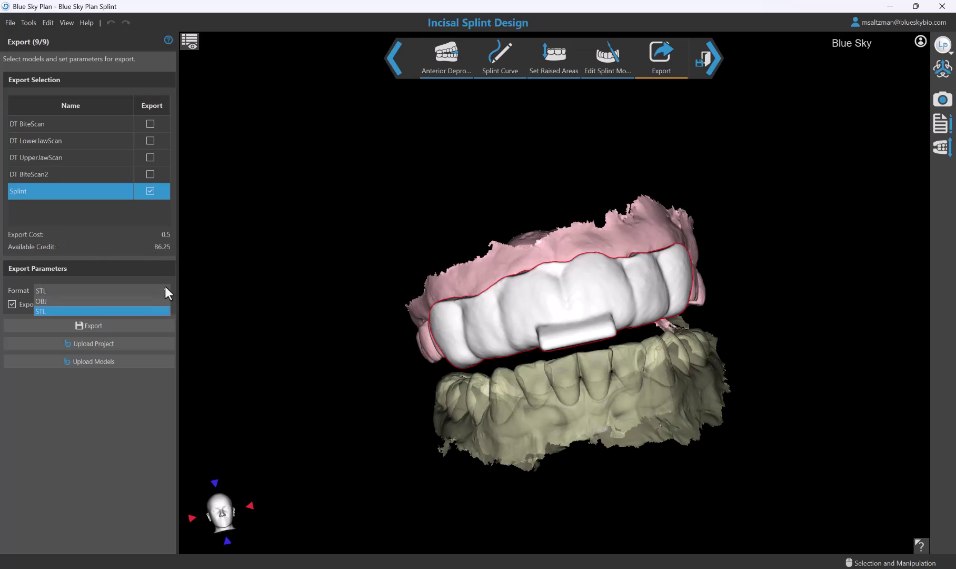
{"action": "left_click", "coordinate": [166, 286]}
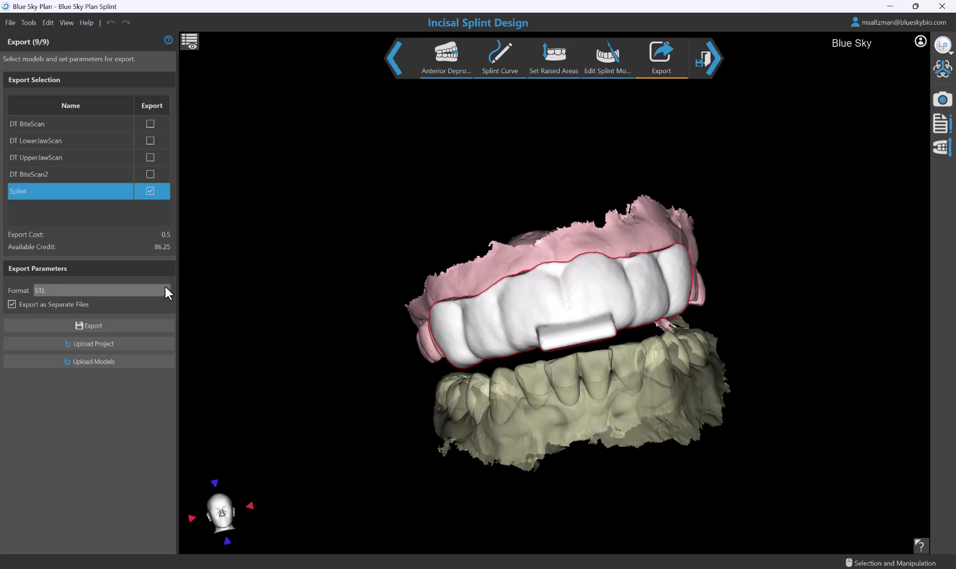
{"action": "left_click", "coordinate": [165, 286]}
{"action": "left_click", "coordinate": [165, 286]}
Add DT UpperJawScan to the export selection alongside Splint and export both models as separate STL files.
{"action": "left_click", "coordinate": [150, 157]}
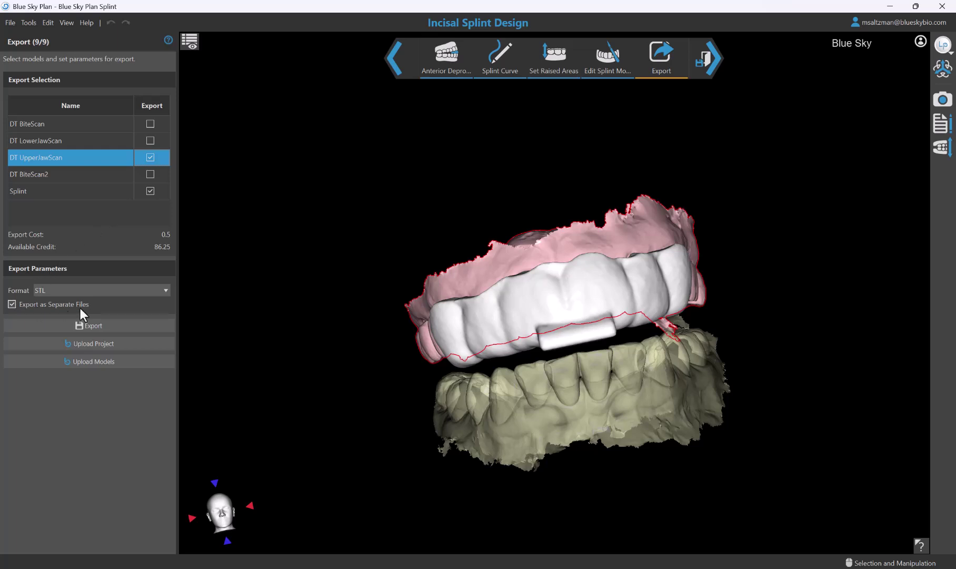
{"action": "left_click", "coordinate": [12, 304]}
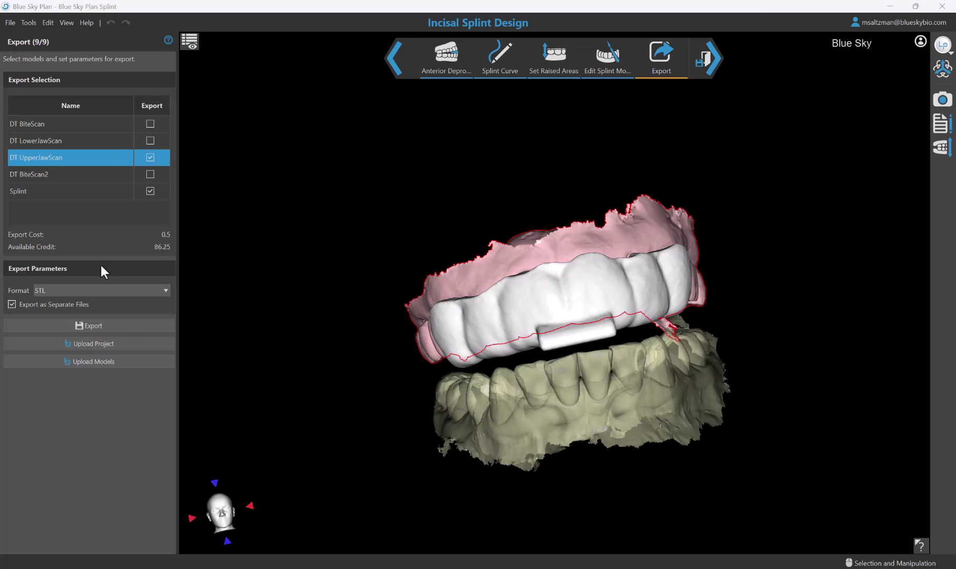
{"action": "left_click", "coordinate": [105, 328]}
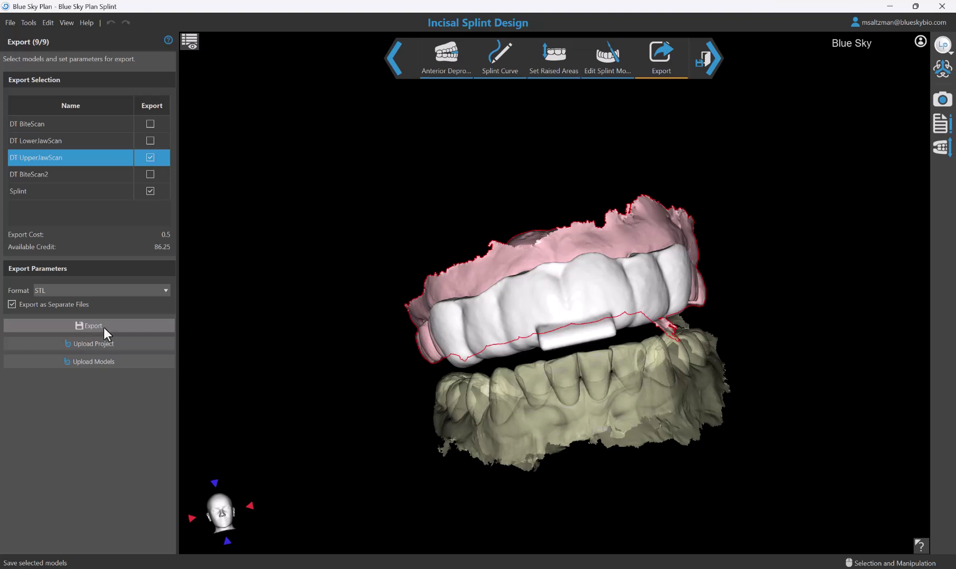
{"action": "left_click", "coordinate": [121, 325]}
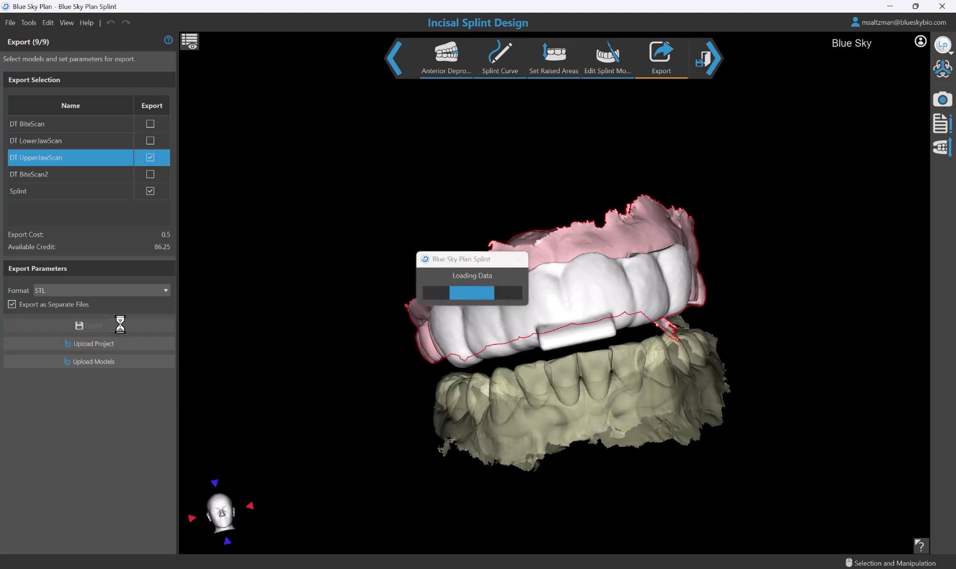